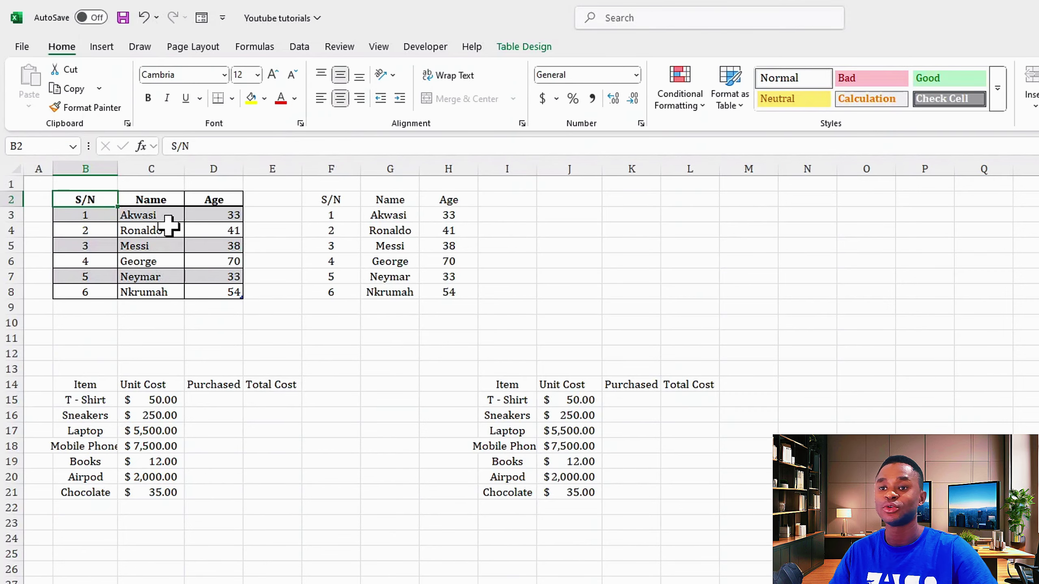
pyautogui.click(121, 229)
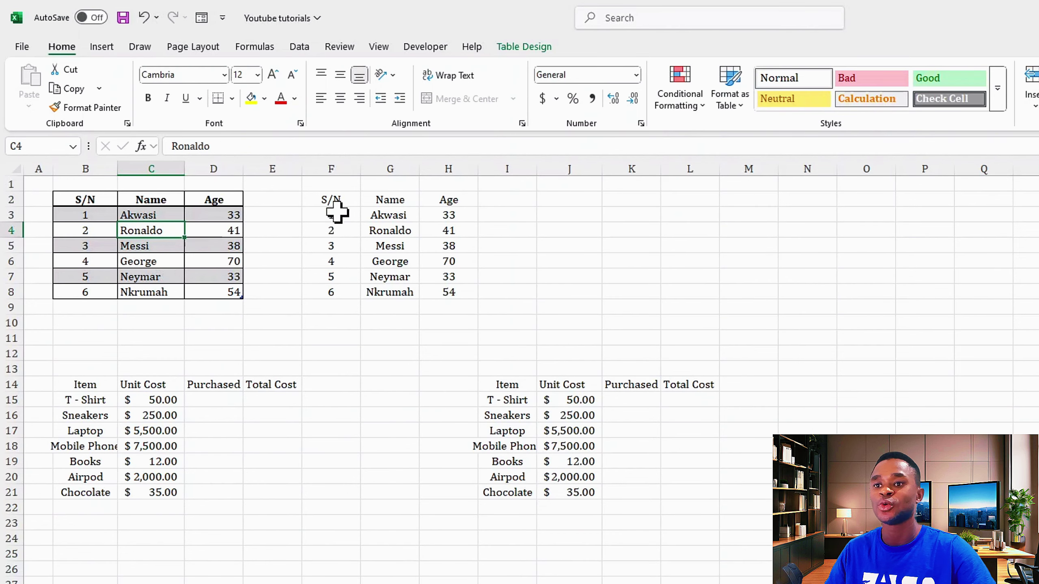
pyautogui.moveTo(341, 199); pyautogui.dragTo(432, 290)
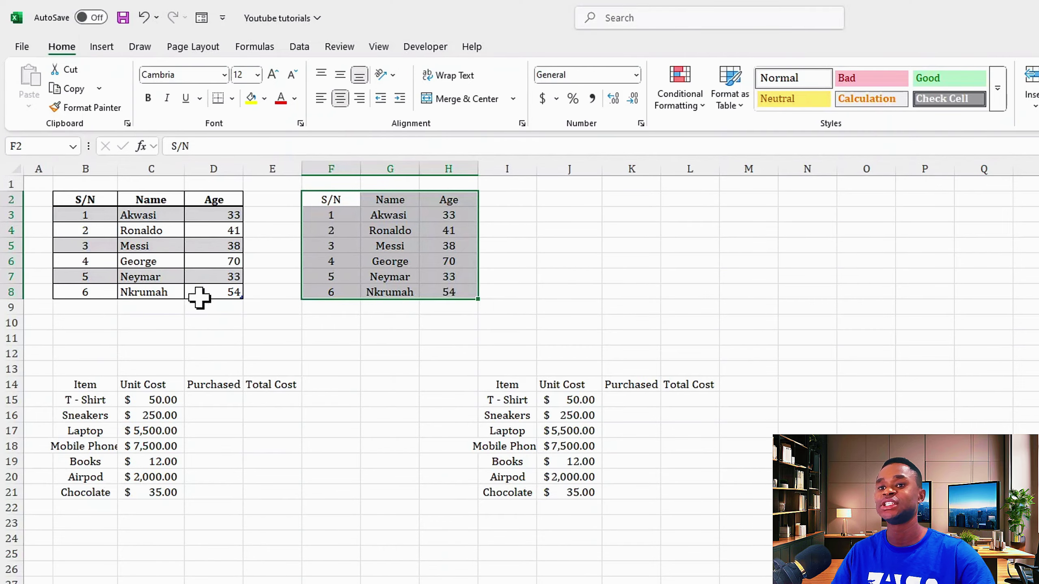
pyautogui.click(144, 228)
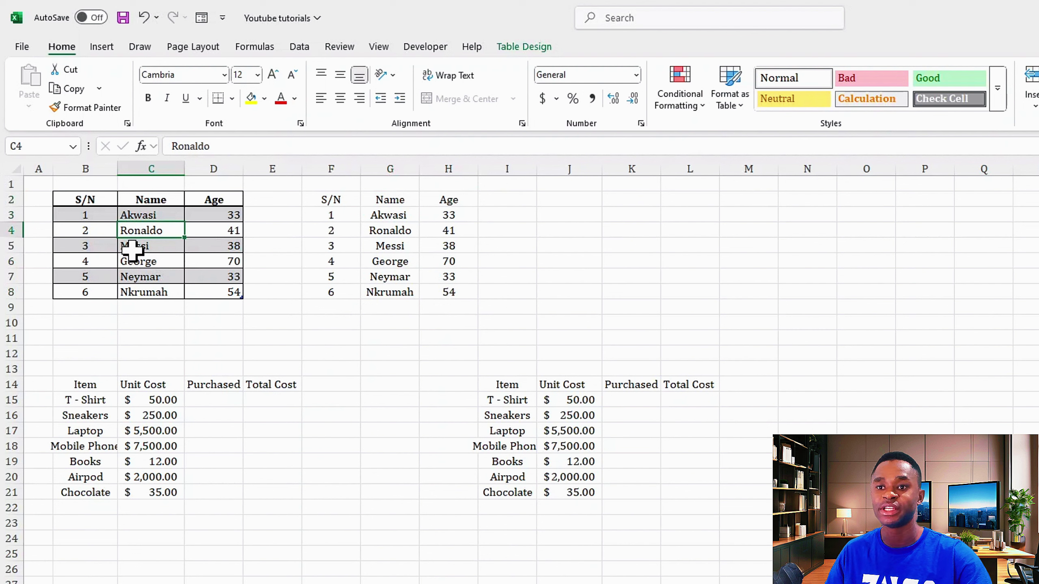
# - Delete the existing formatted table in B2:D8
pyautogui.moveTo(82, 201); pyautogui.dragTo(208, 288)
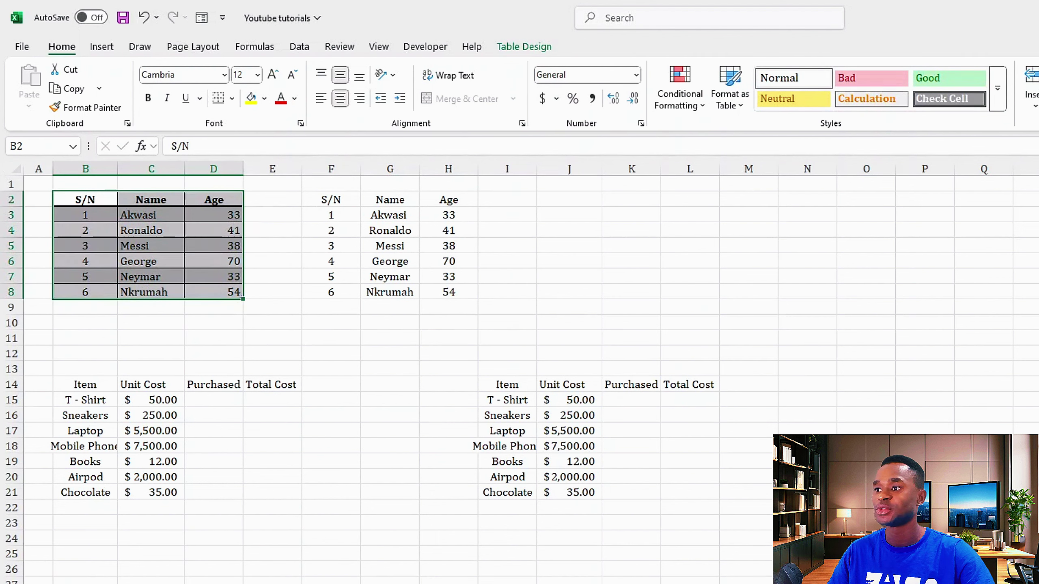
pyautogui.press('Delete')
pyautogui.click(166, 226)
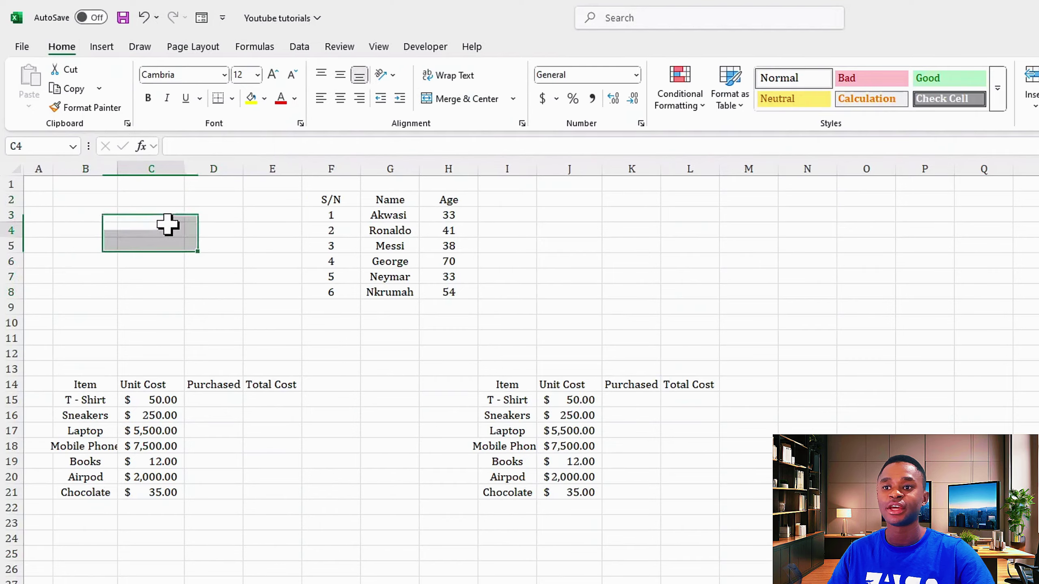
# - Copy the plain S/N, Name and Age data from F2:H8 into the empty range starting at B2
pyautogui.moveTo(344, 203); pyautogui.dragTo(435, 288)
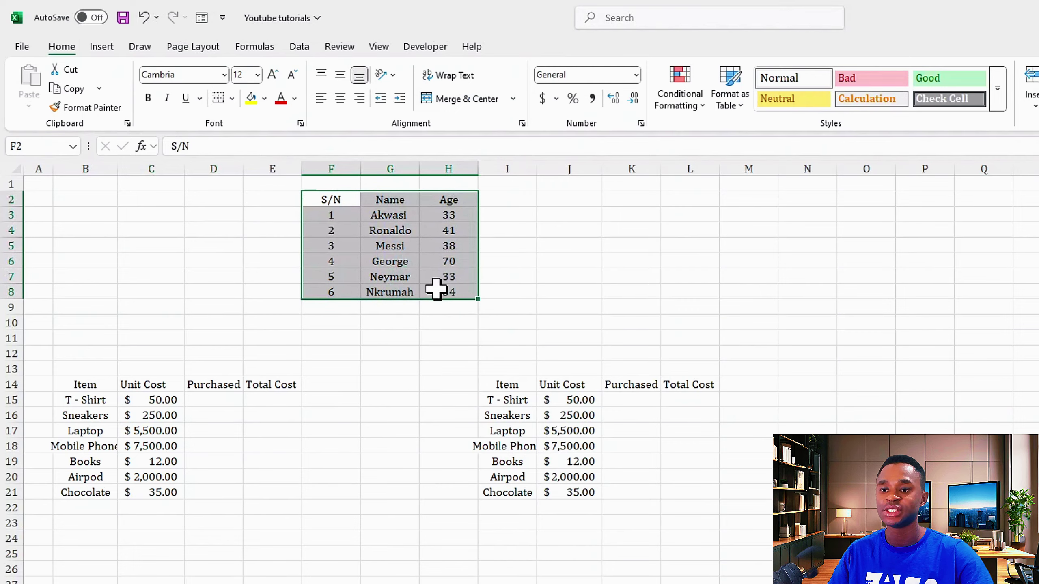
pyautogui.hotkey('ctrl', 'c')
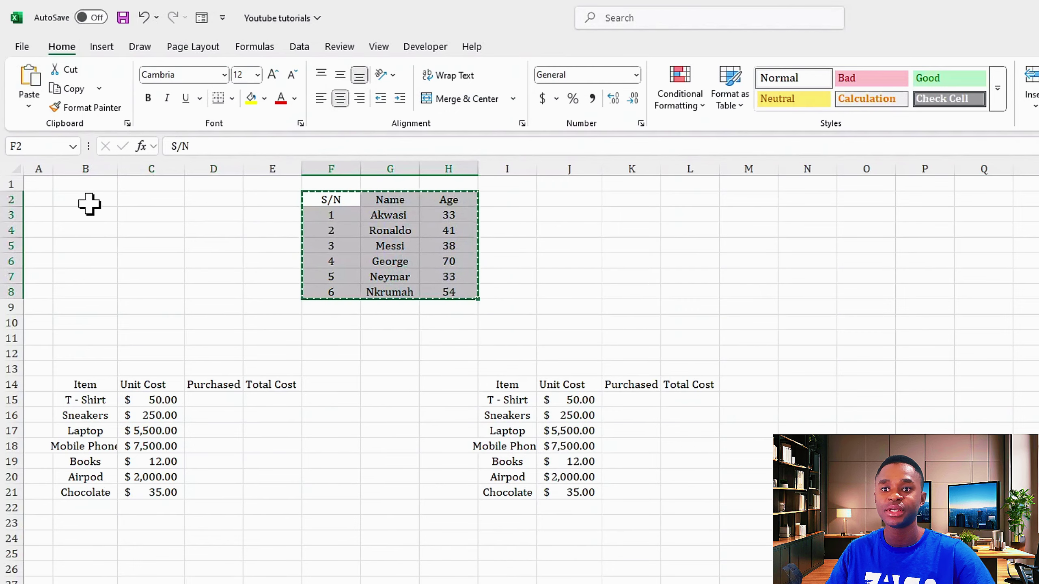
pyautogui.click(86, 200)
pyautogui.hotkey('ctrl', 'v')
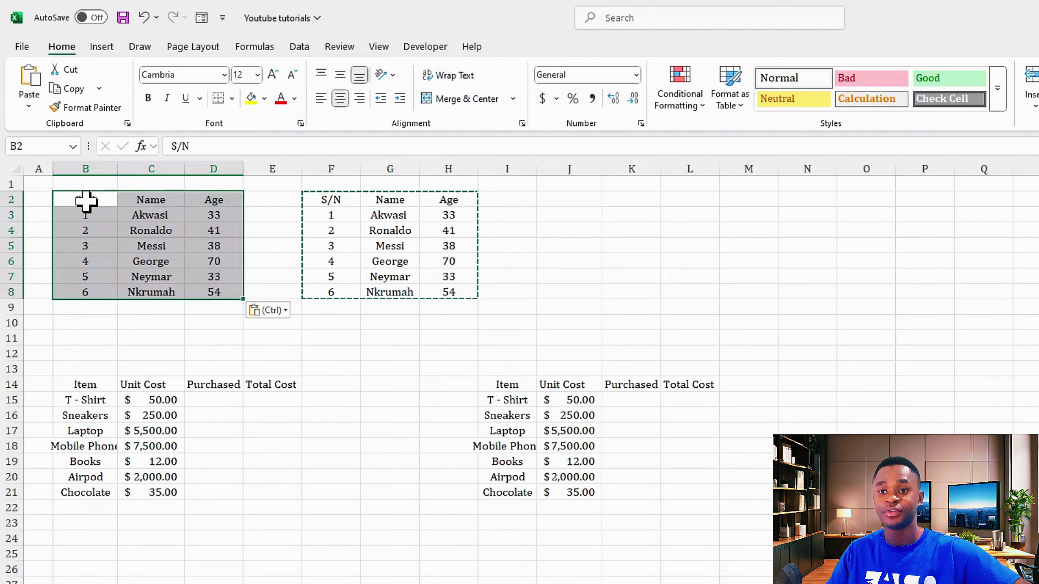
pyautogui.click(145, 229)
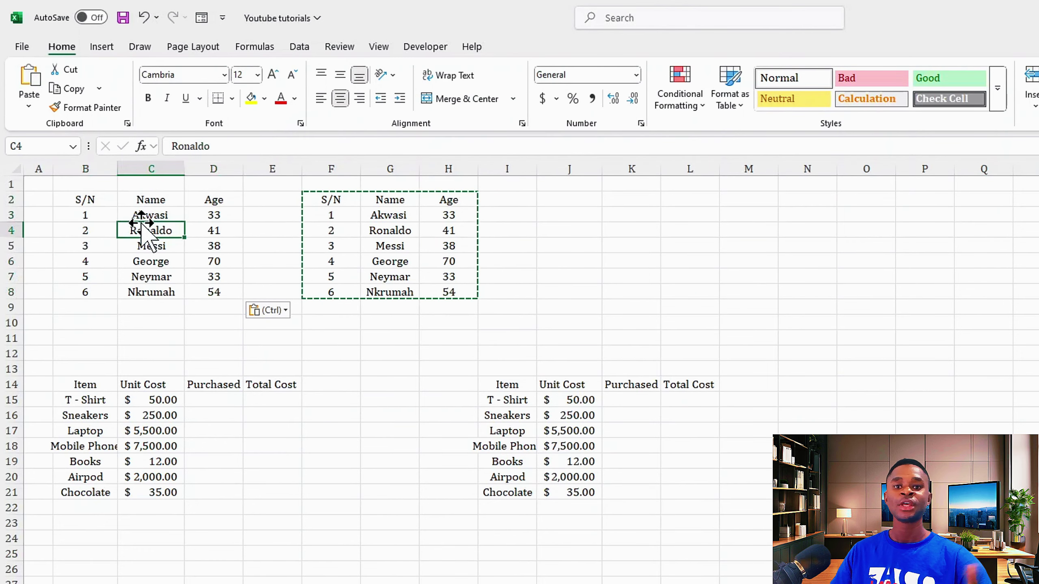
# - Convert the pasted data in B2:D8 into a table, keeping its first row as headers
pyautogui.click(92, 228)
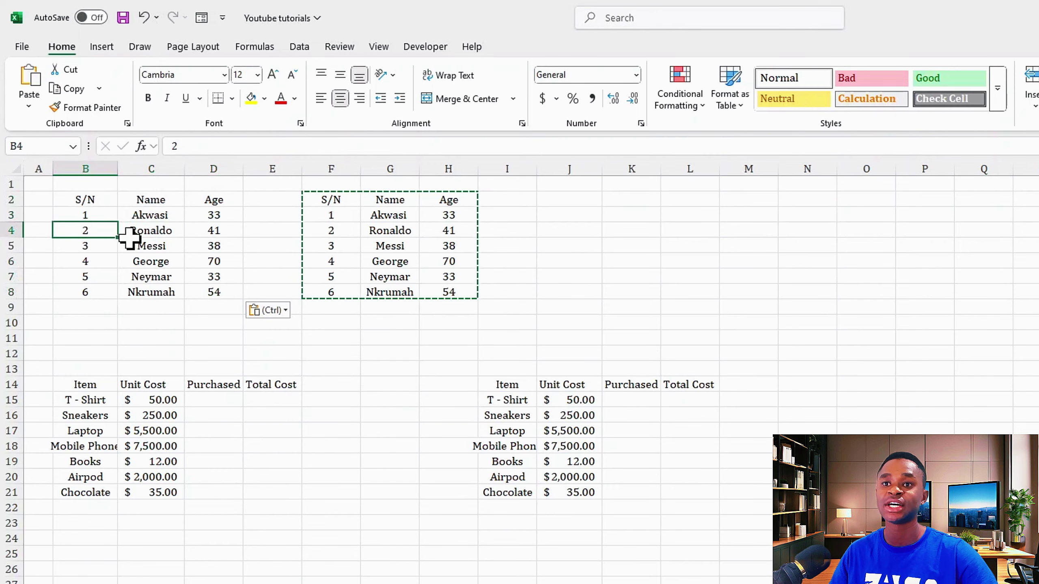
pyautogui.click(101, 47)
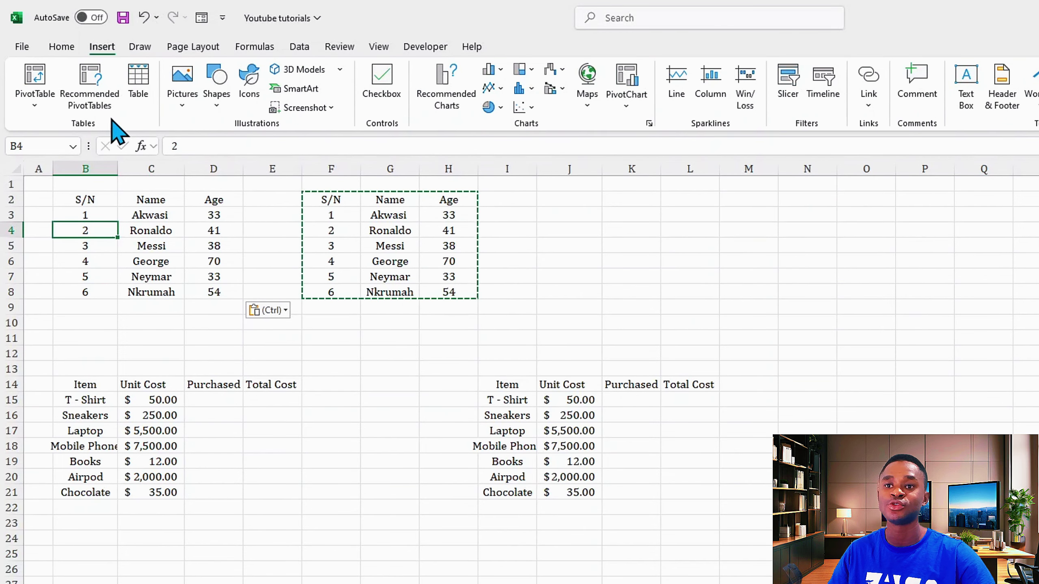
pyautogui.click(142, 86)
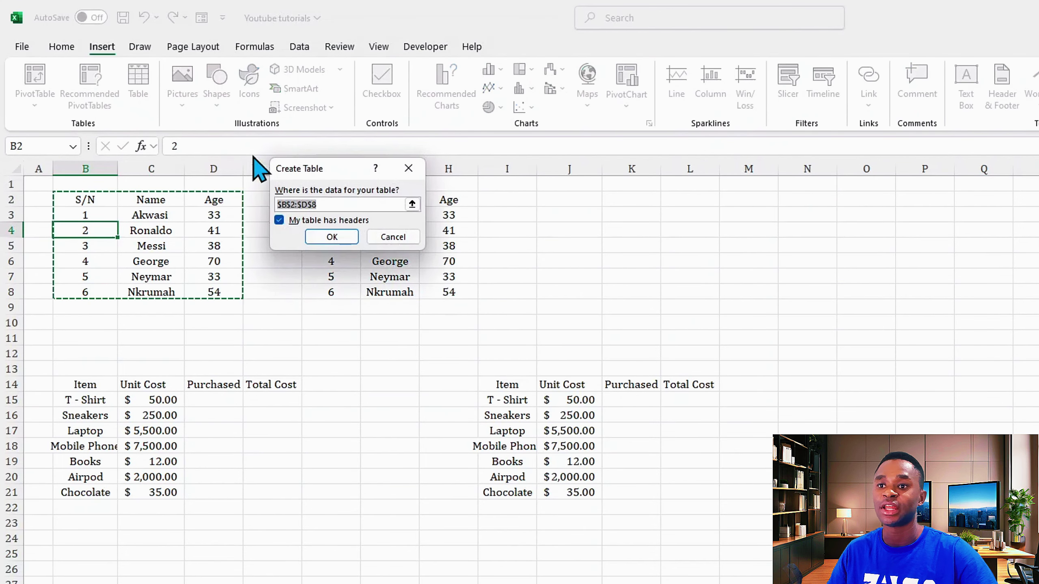
pyautogui.moveTo(304, 169); pyautogui.dragTo(306, 170)
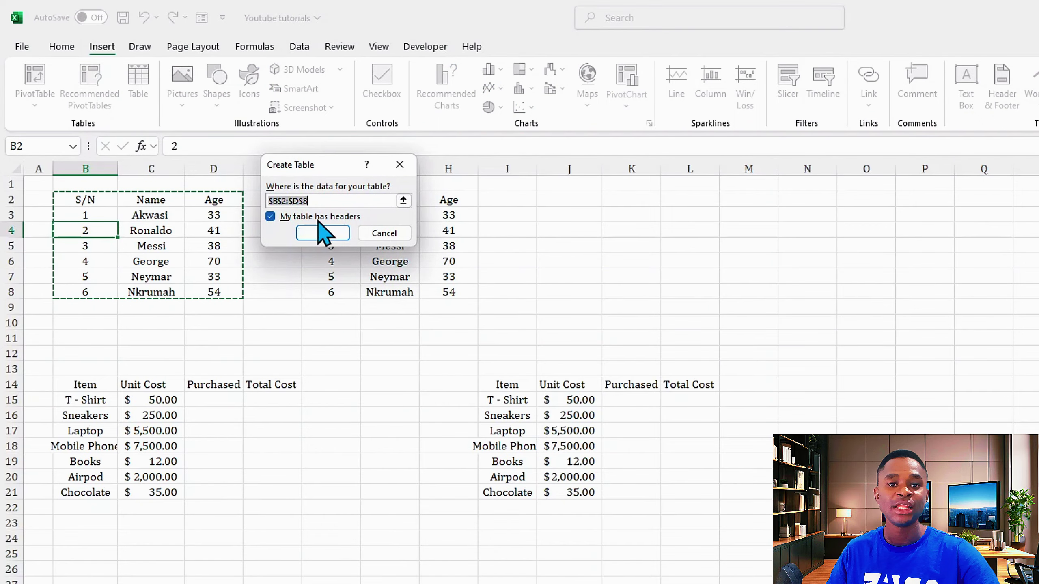
pyautogui.click(271, 217)
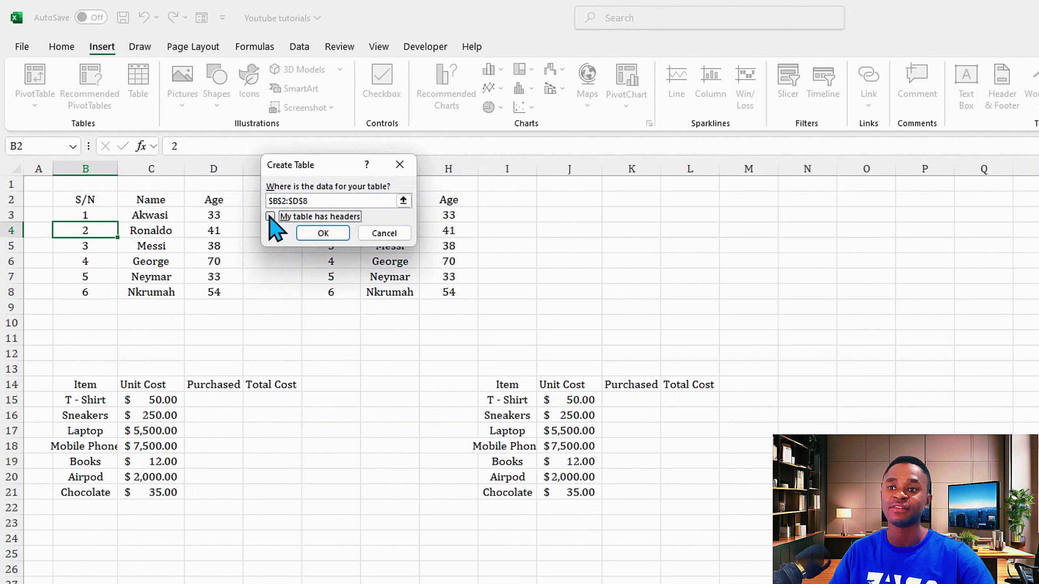
pyautogui.click(270, 217)
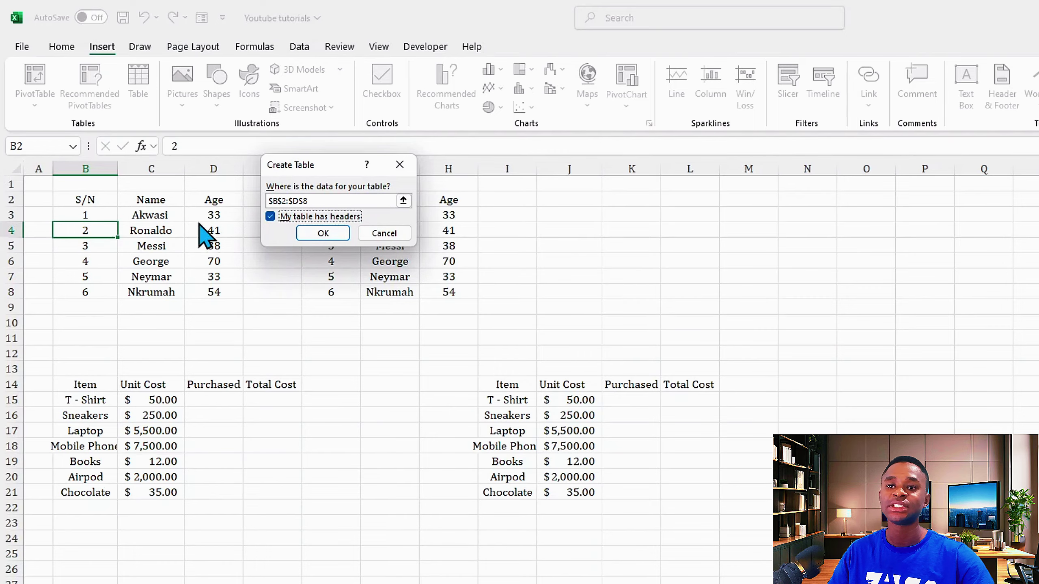
pyautogui.click(323, 234)
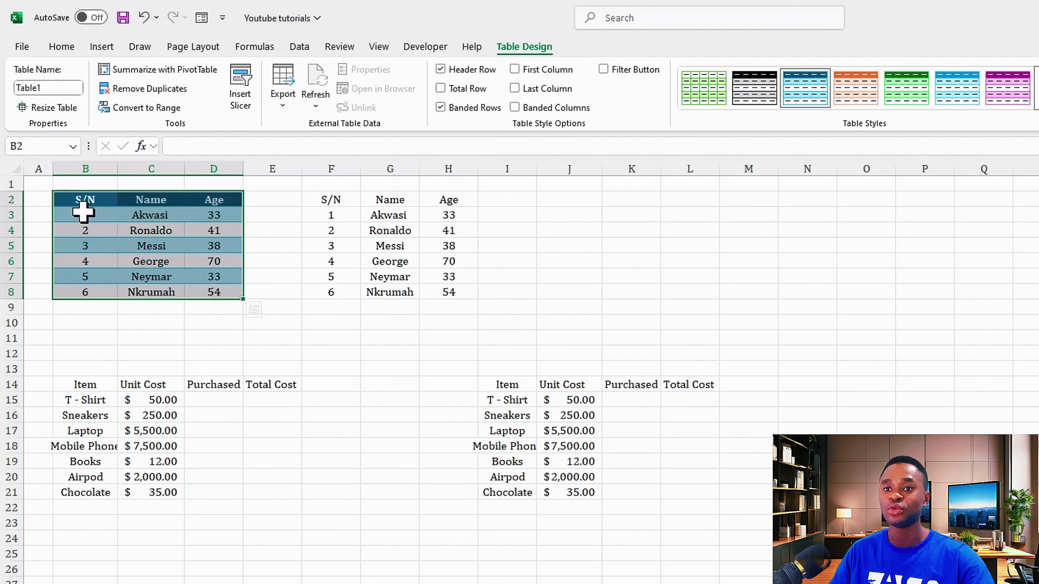
# - Preview the new table without banded rows and restore the banding
pyautogui.click(440, 107)
pyautogui.click(440, 107)
pyautogui.click(440, 108)
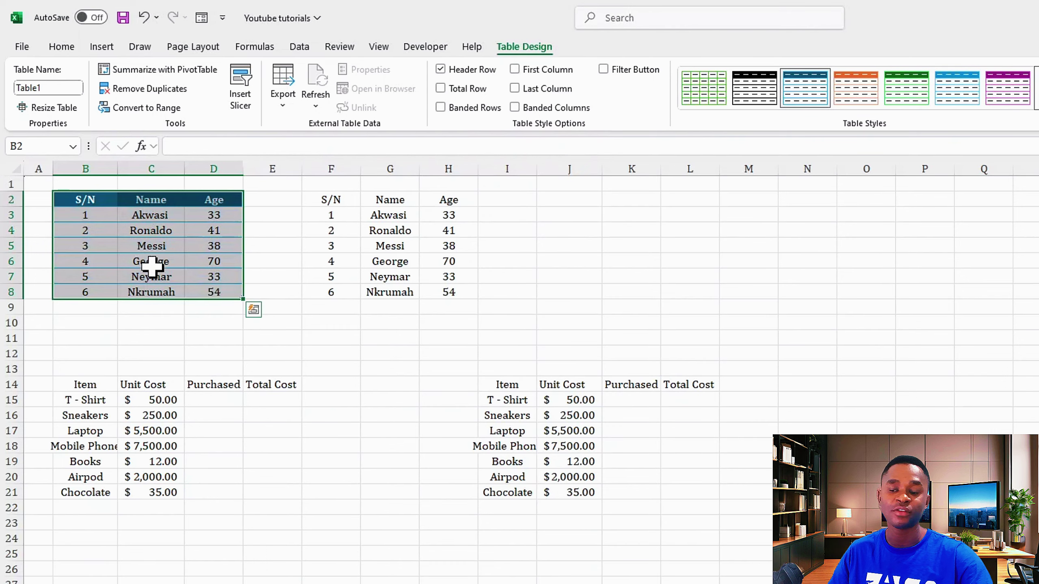
pyautogui.click(440, 108)
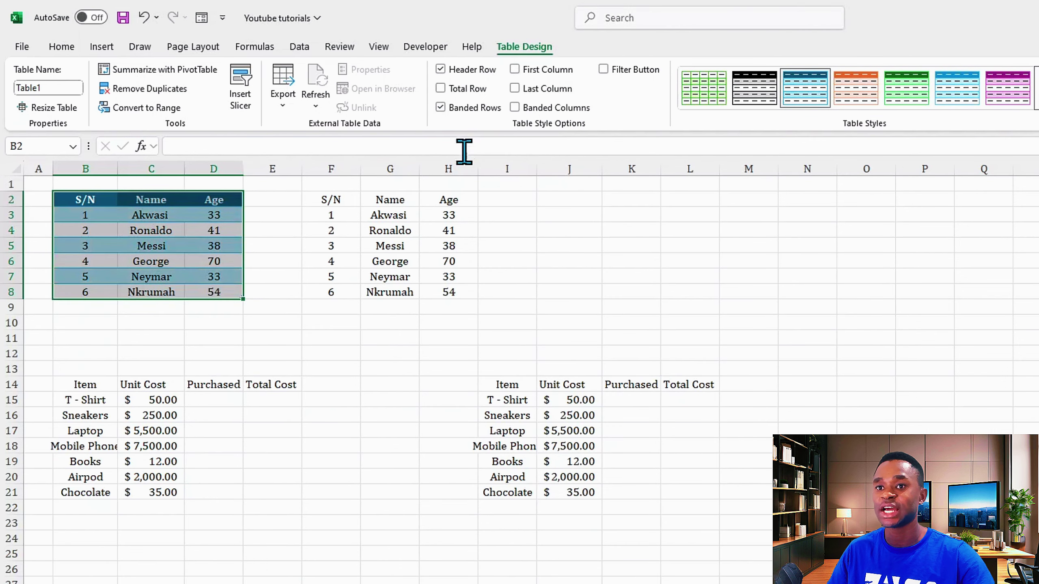
# - Rename the table as List and apply a light blue banded style from the Medium group
pyautogui.click(47, 88)
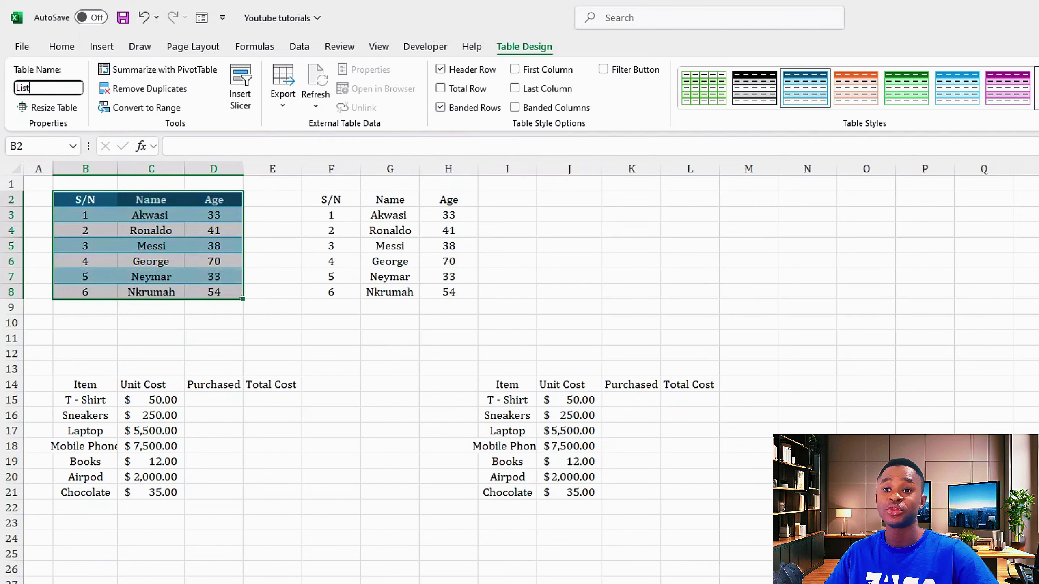
pyautogui.press('Return')
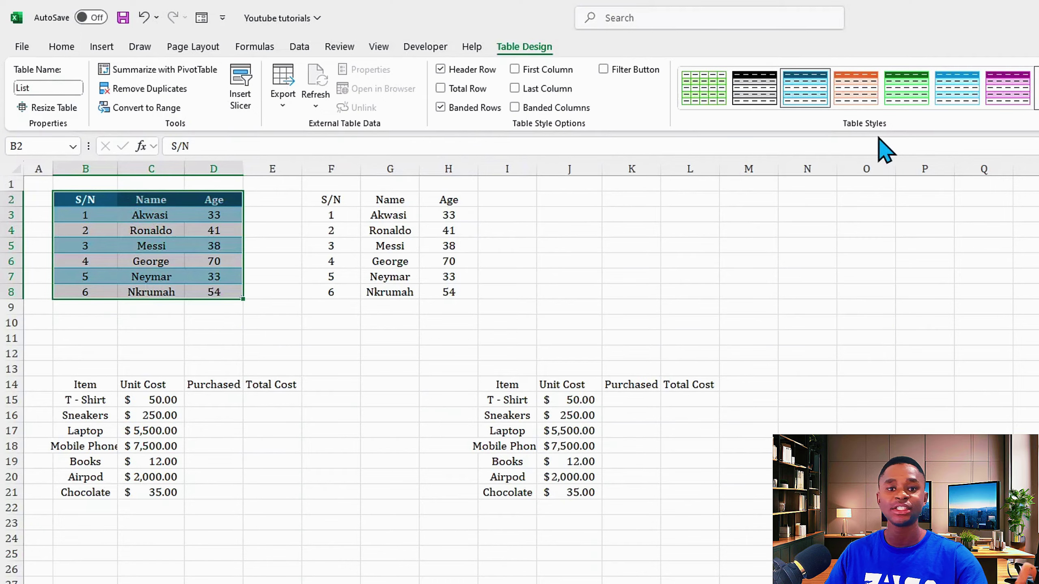
pyautogui.click(1036, 102)
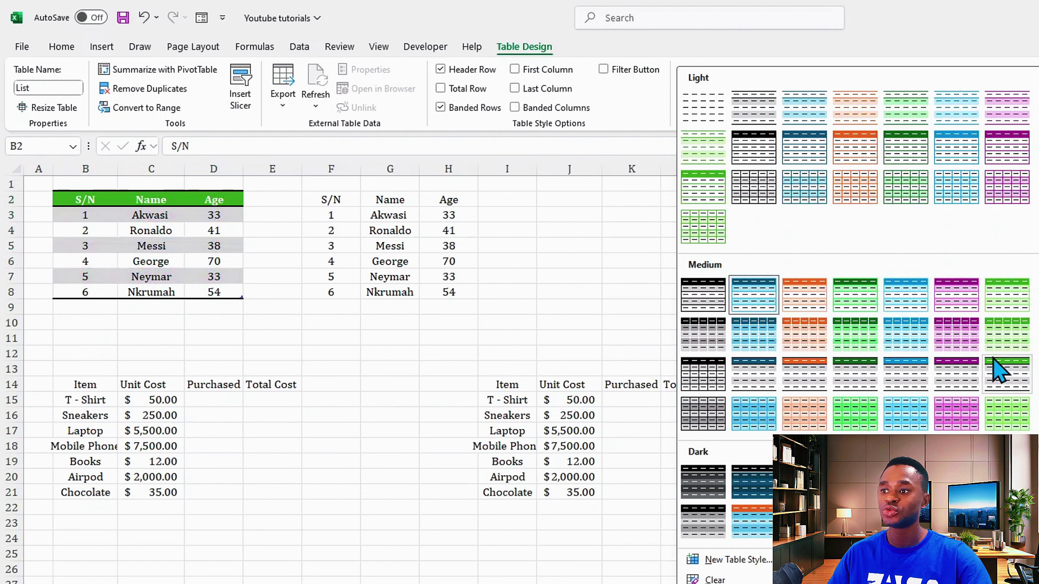
pyautogui.click(912, 327)
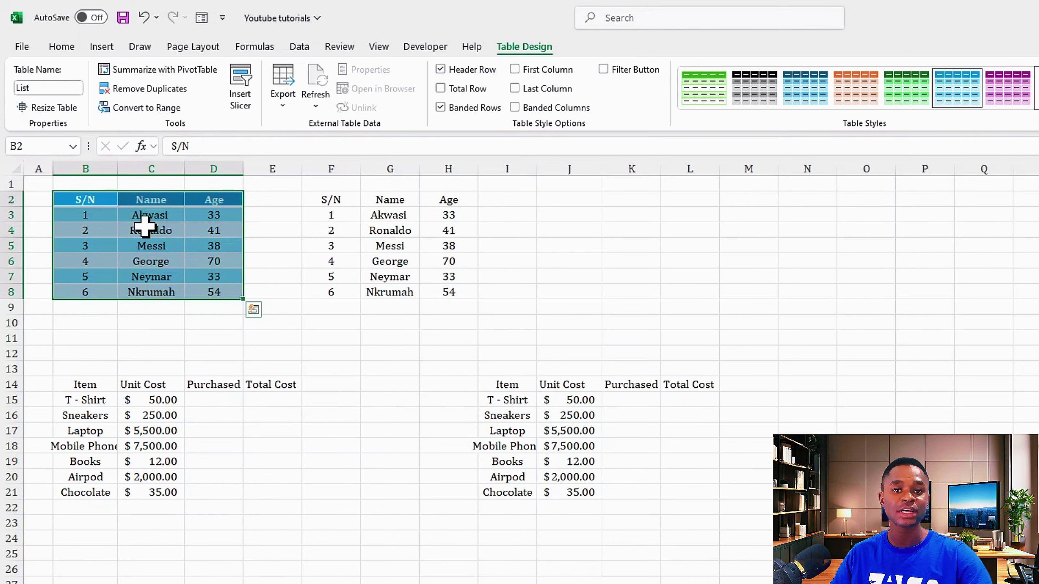
# - Check the List table for duplicate rows across the S/N, Name and Age columns
pyautogui.click(139, 91)
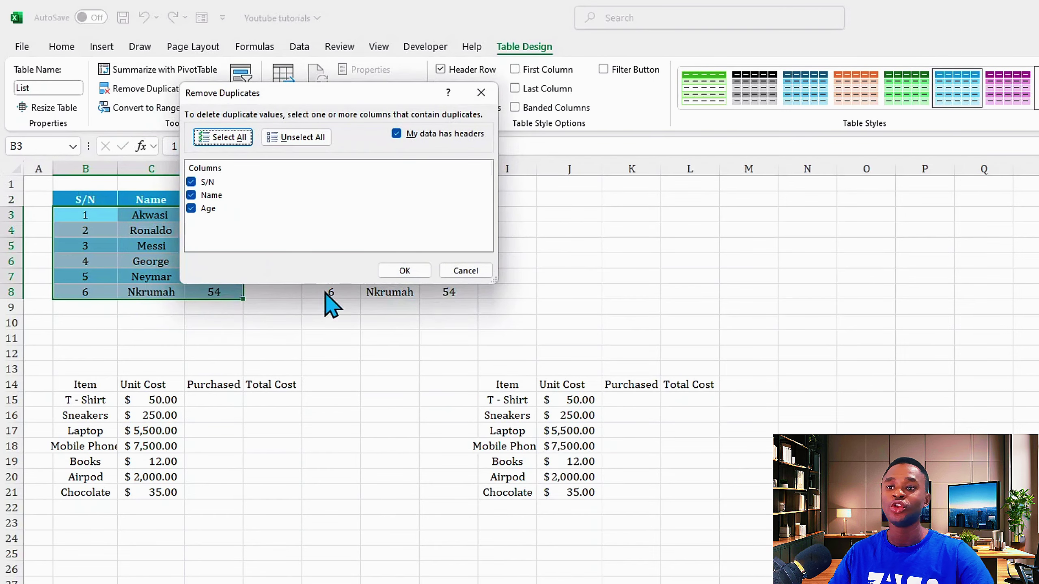
pyautogui.click(400, 271)
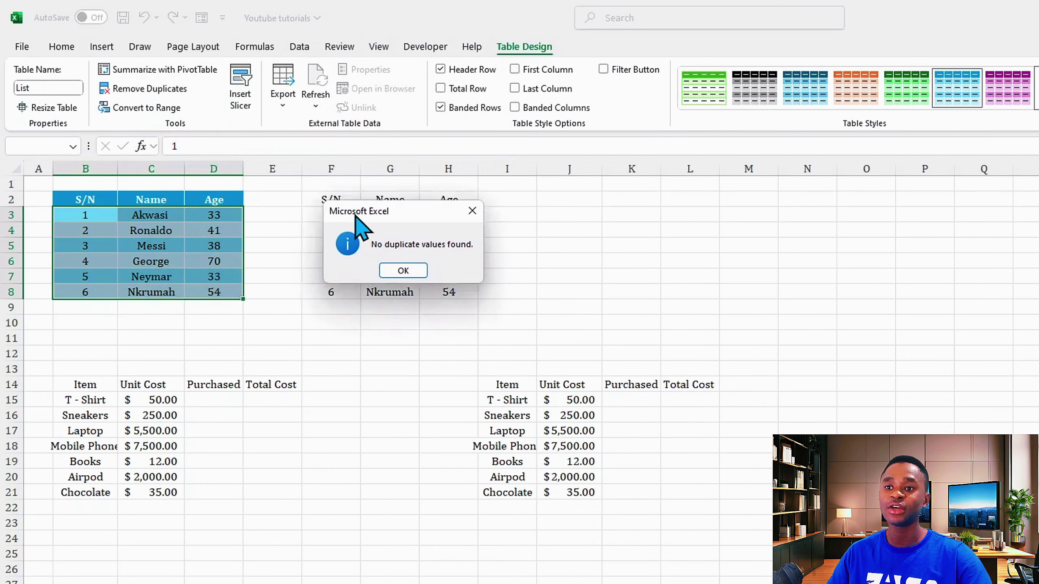
pyautogui.moveTo(355, 217); pyautogui.dragTo(286, 186)
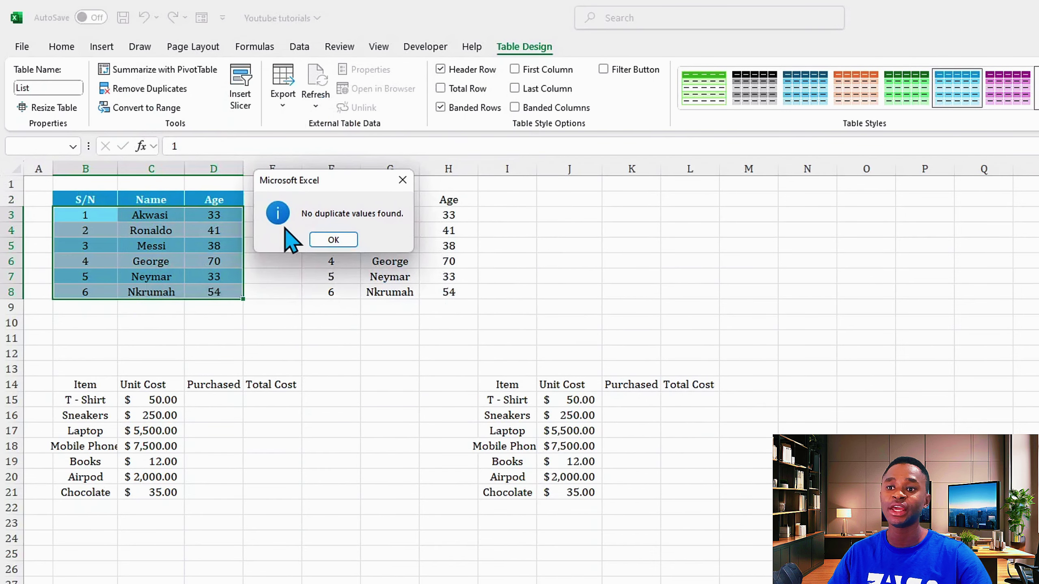
pyautogui.click(332, 242)
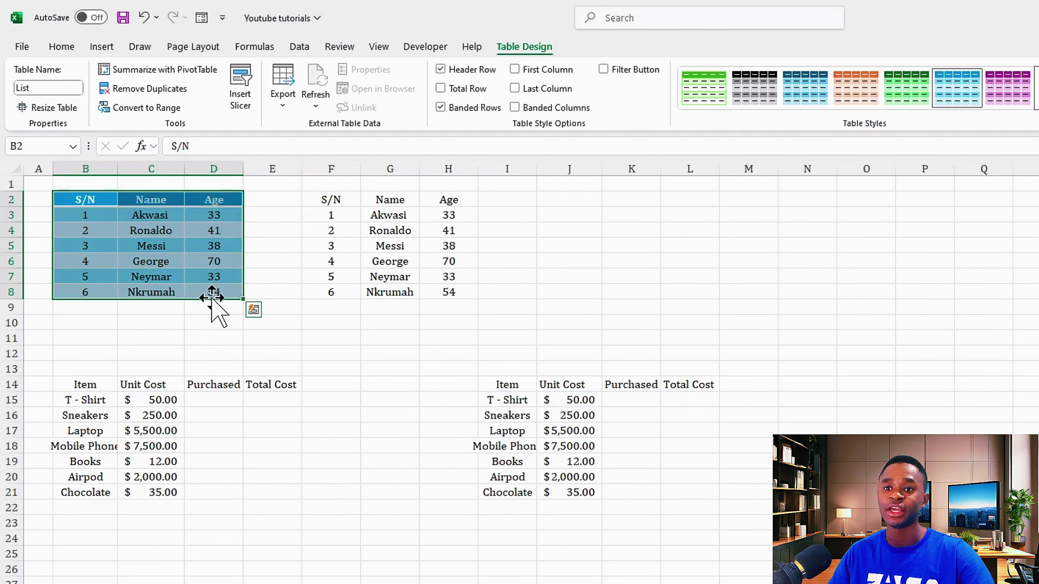
# - Add a row below the List table with S/N 7, repeating the first entry's name and the age 33
pyautogui.click(147, 305)
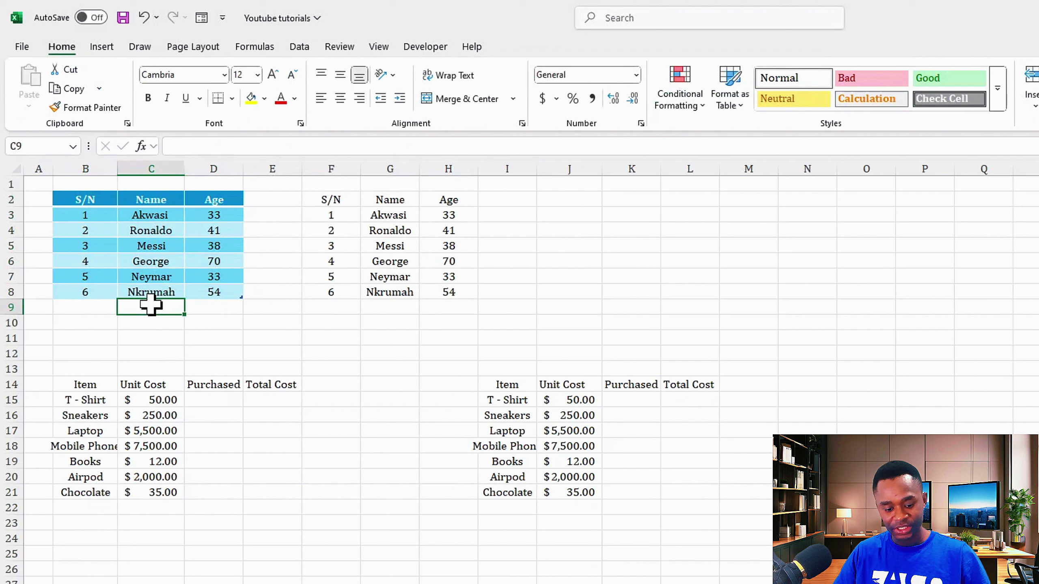
pyautogui.write('Akwasi')
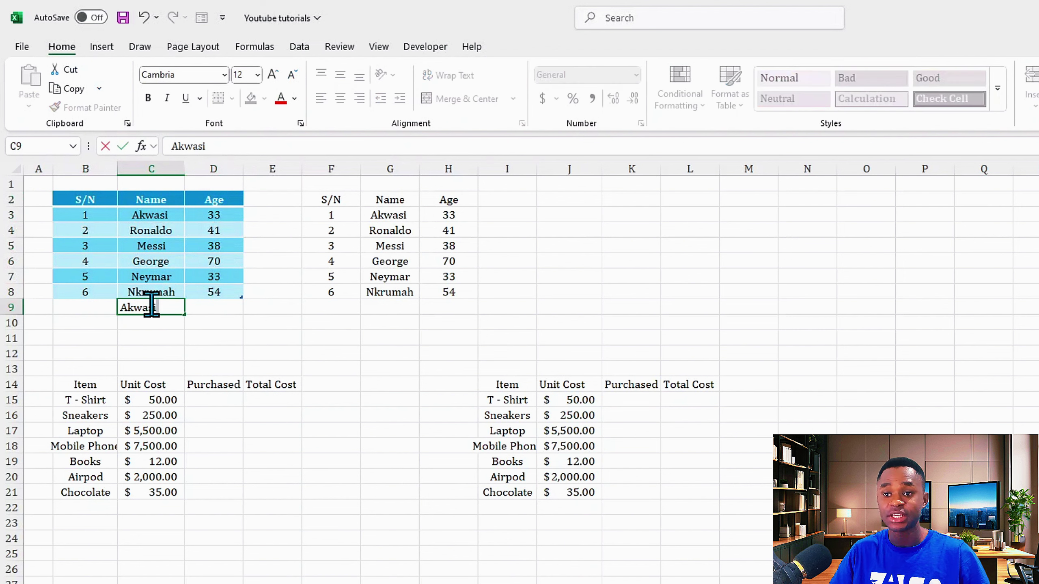
pyautogui.press('Tab')
pyautogui.write('33')
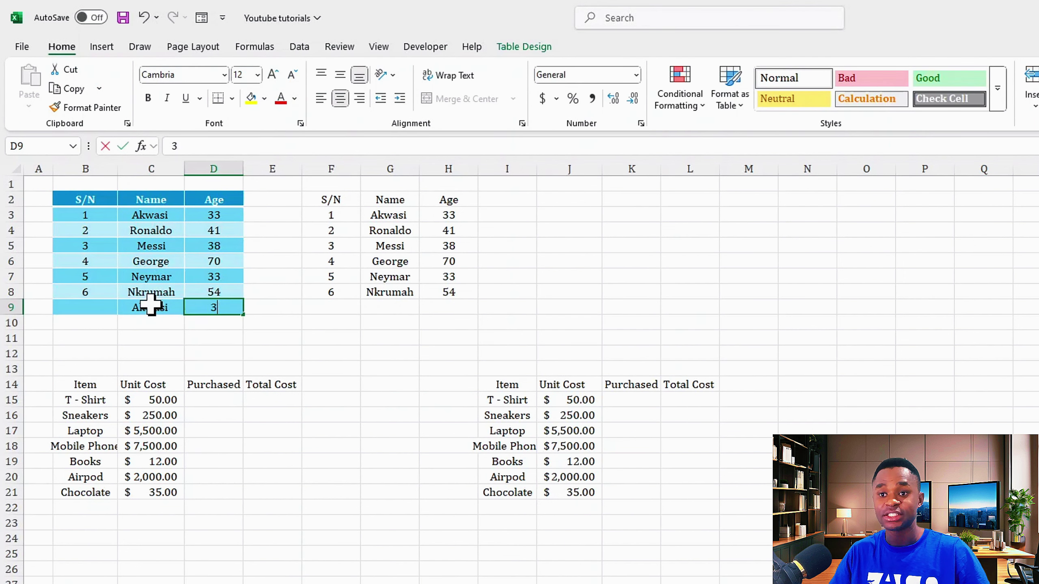
pyautogui.click(87, 314)
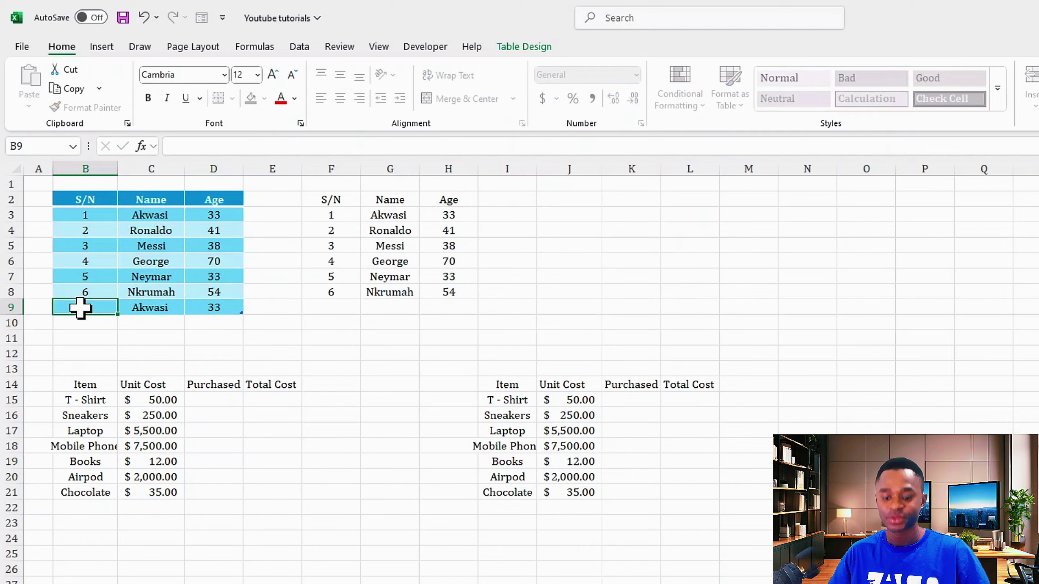
pyautogui.write('7')
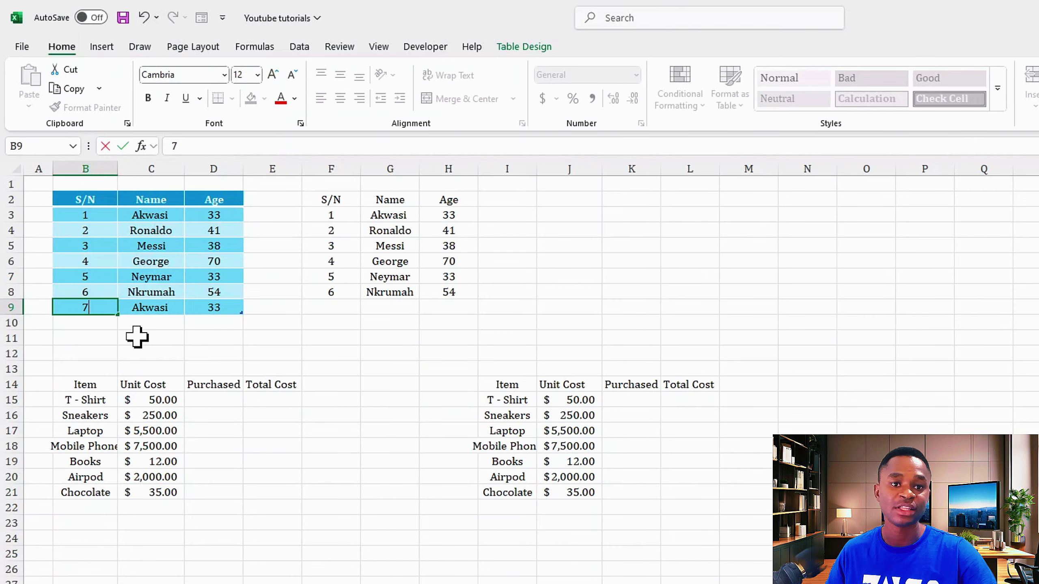
pyautogui.click(158, 321)
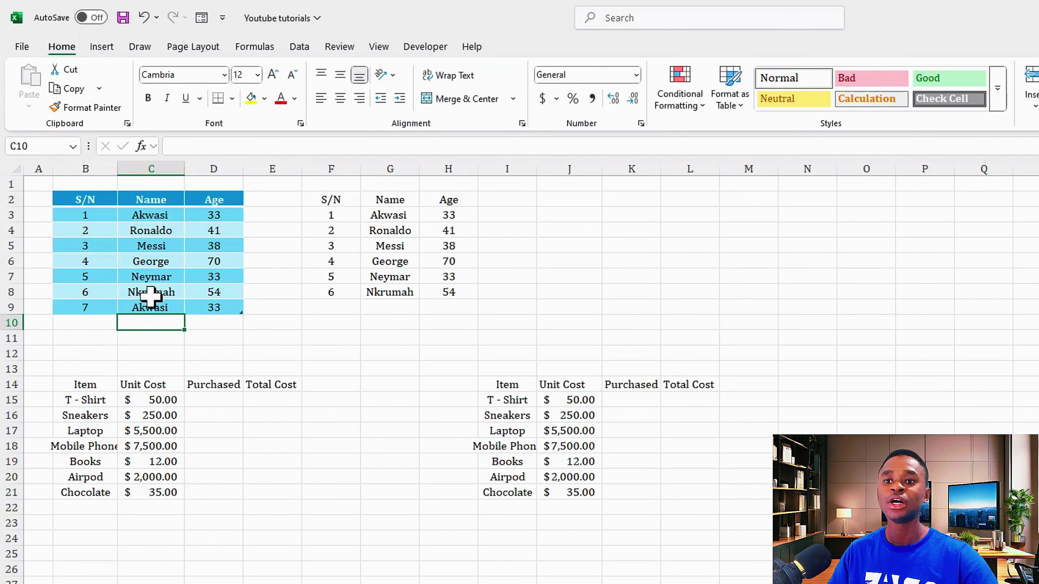
# - Remove duplicate rows from the List table, comparing only the Name column and leaving out S/N and Age
pyautogui.click(141, 259)
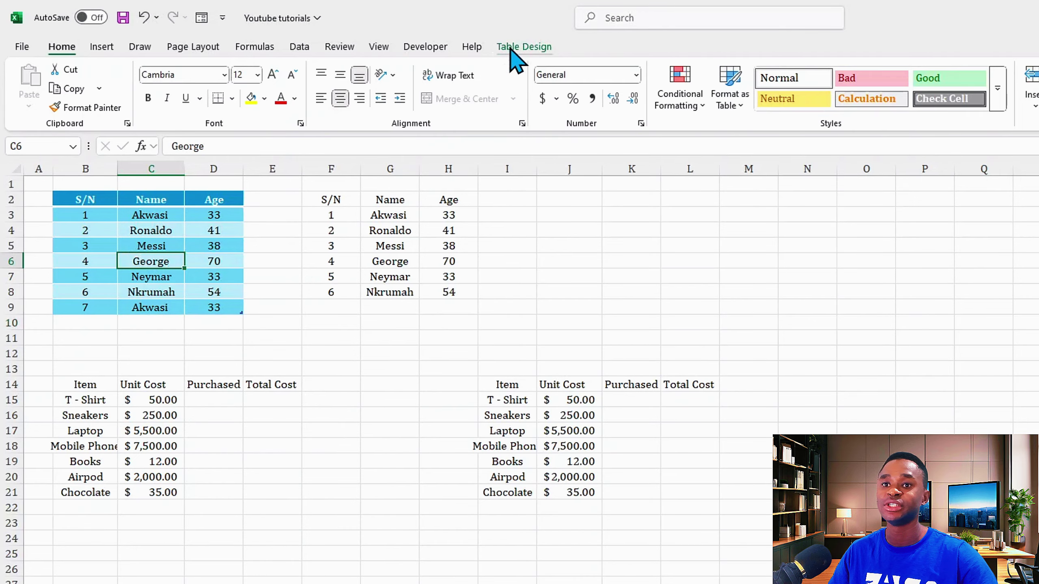
pyautogui.click(516, 47)
pyautogui.click(114, 89)
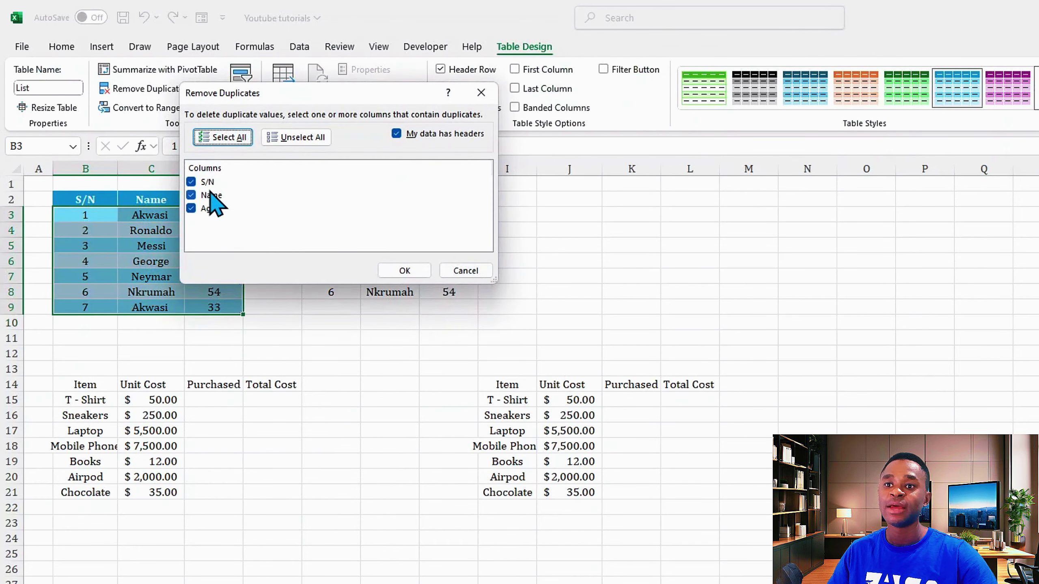
pyautogui.click(191, 182)
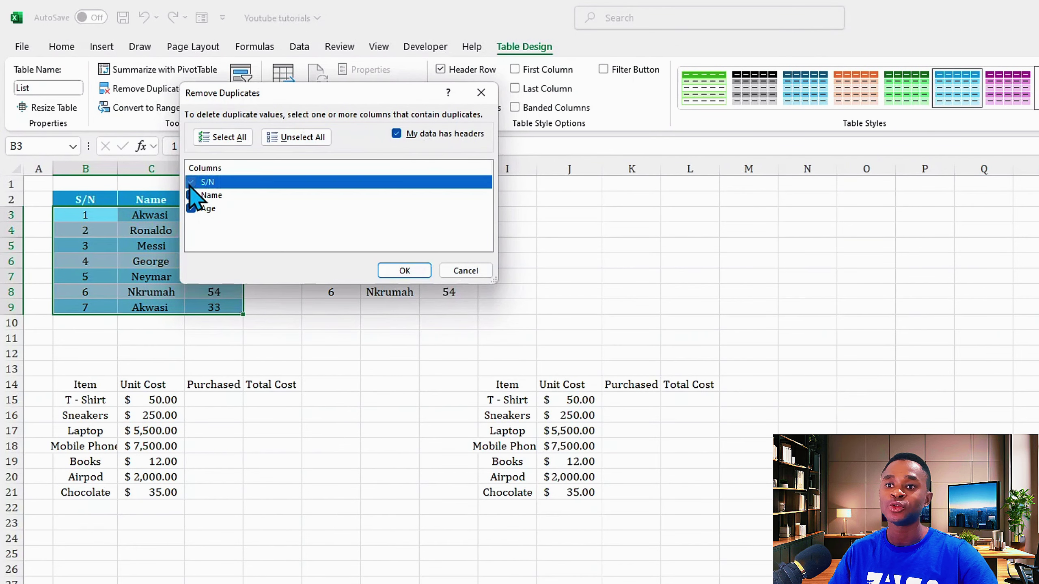
pyautogui.click(192, 209)
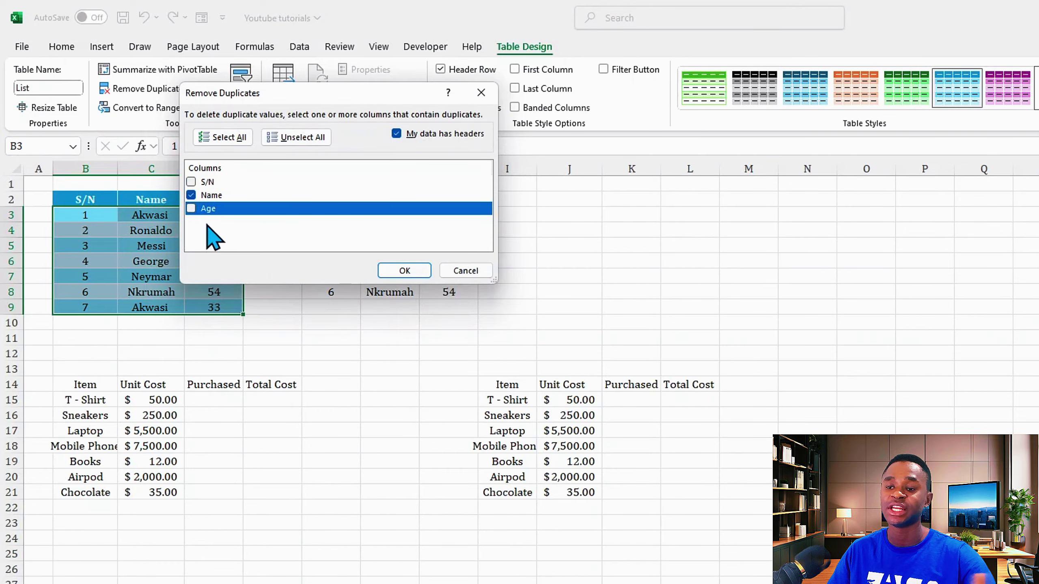
pyautogui.click(399, 270)
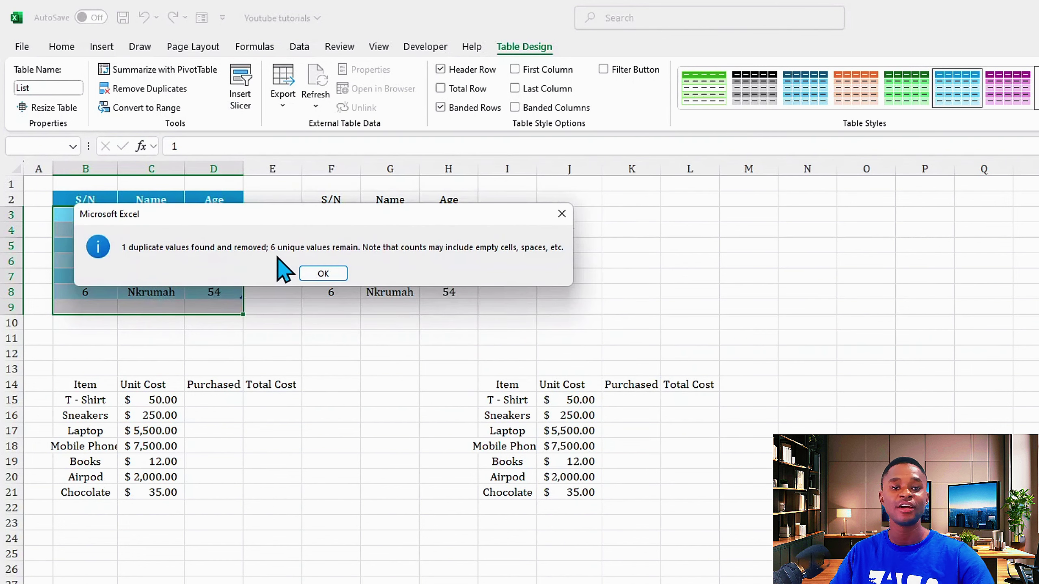
pyautogui.click(323, 274)
pyautogui.click(180, 262)
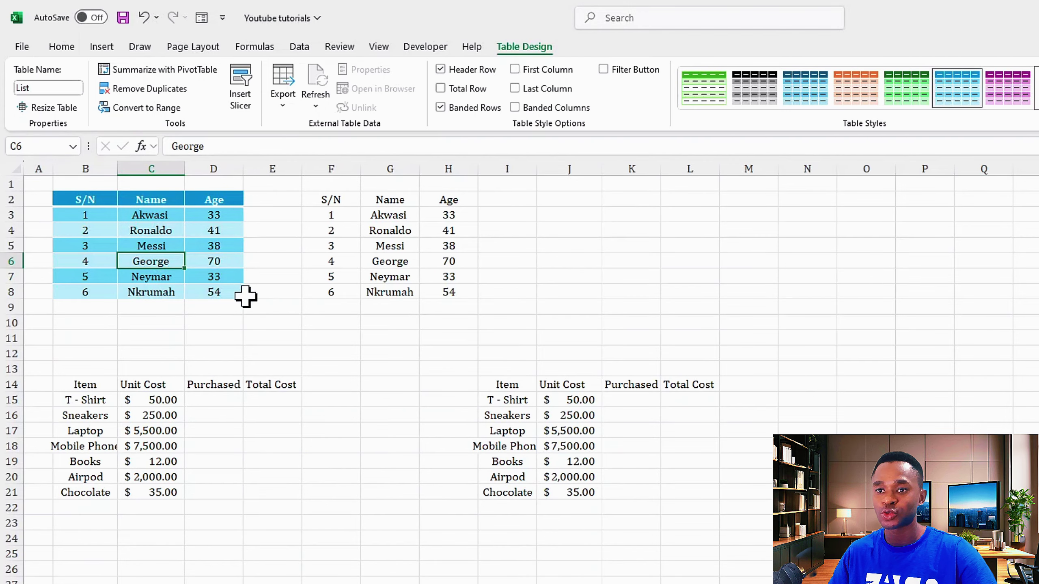
# - Extend the List table down to row 12 and shrink it back to end at row 8
pyautogui.moveTo(243, 300); pyautogui.dragTo(248, 353)
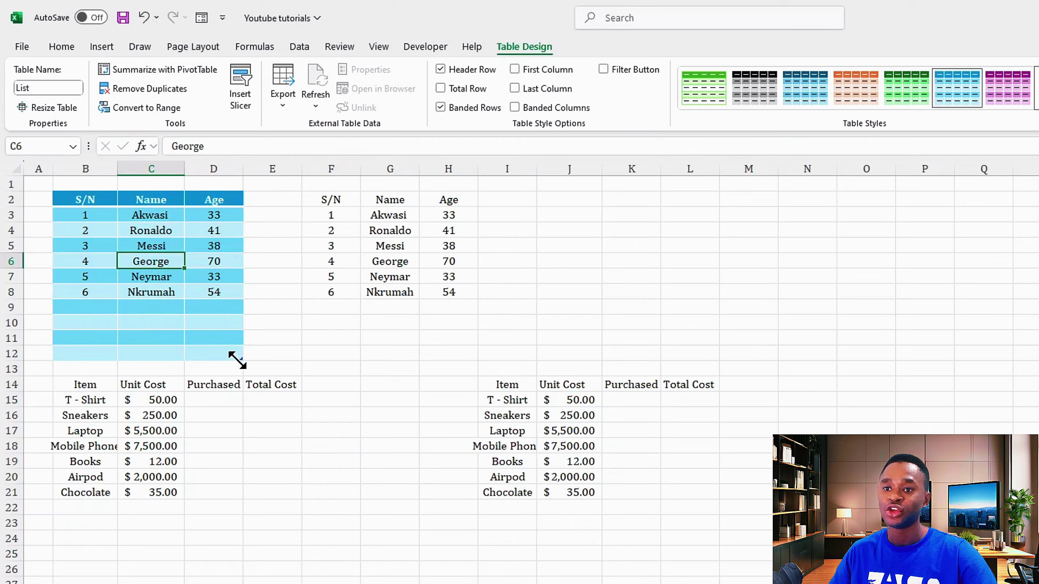
pyautogui.moveTo(243, 358); pyautogui.dragTo(244, 300)
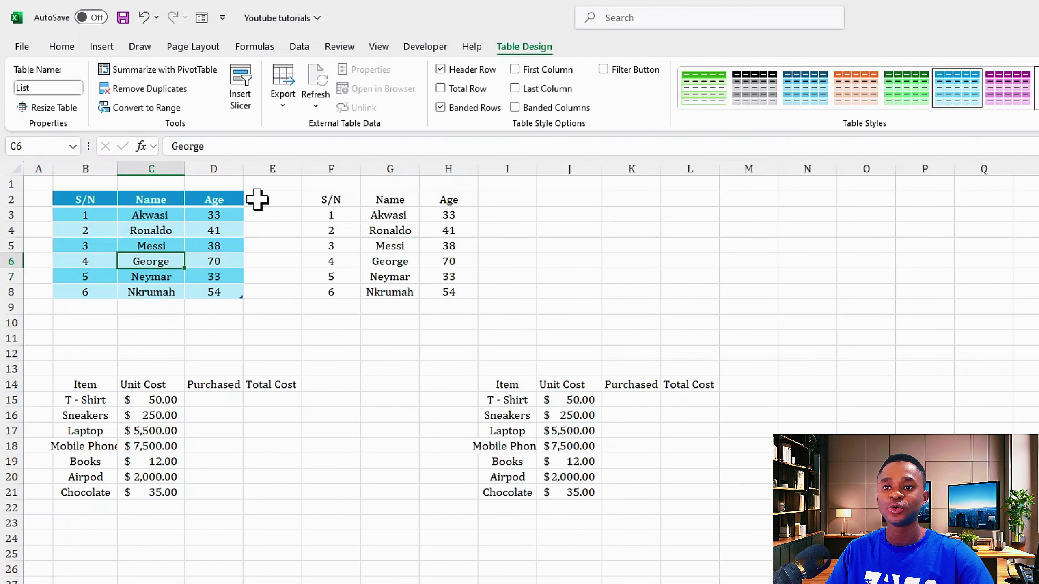
# - Add a Score column to the List table by entering the header in cell E2
pyautogui.click(257, 200)
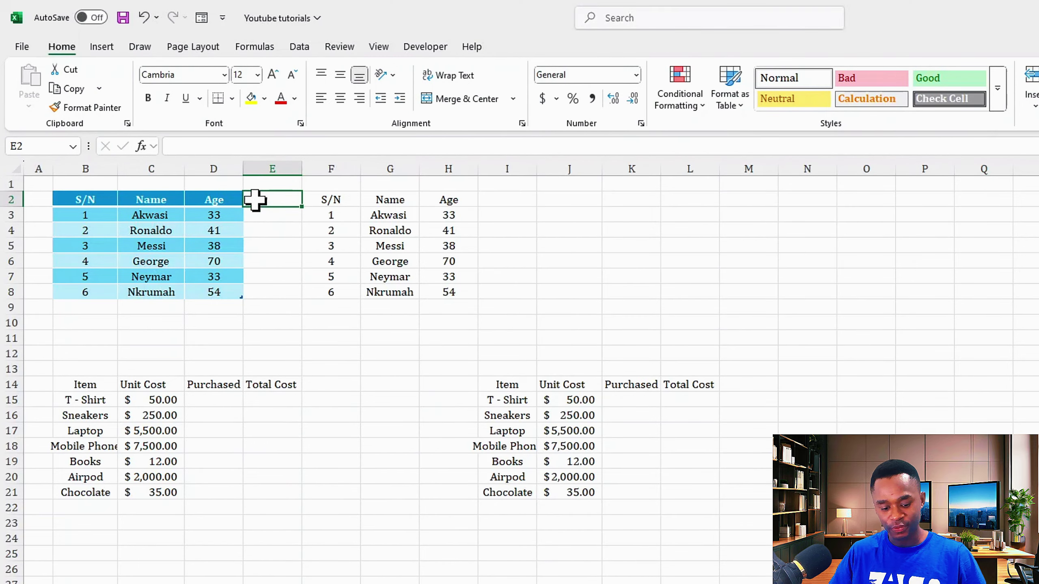
pyautogui.write('Score')
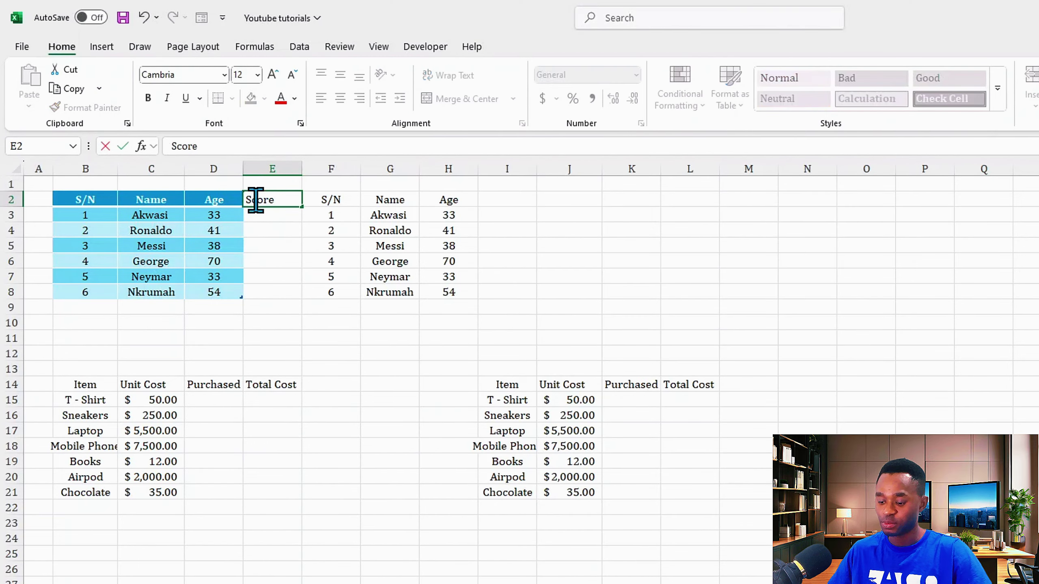
pyautogui.press('Return')
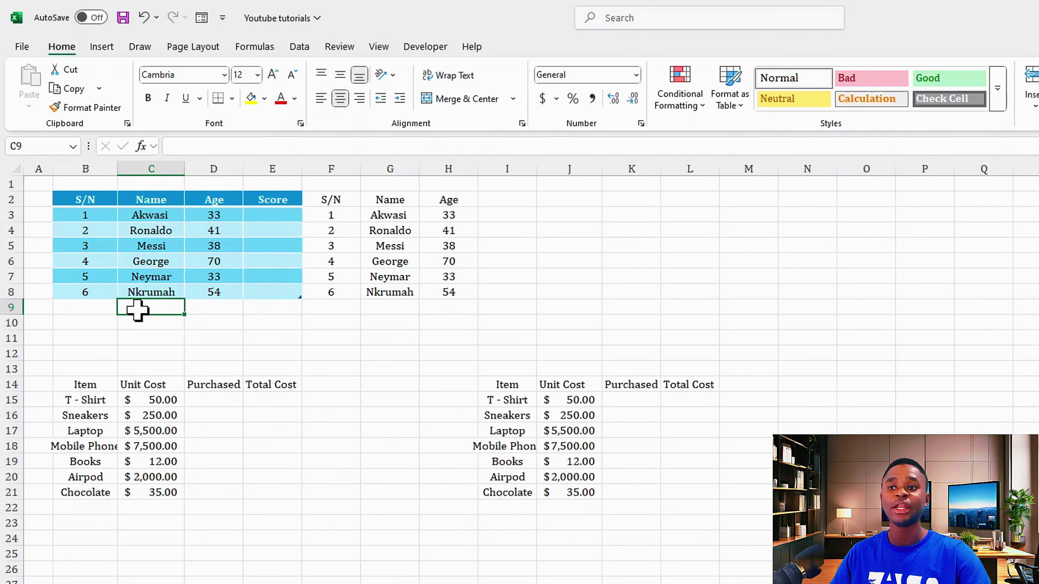
# - Return the whole List table from cell J2 with the formula =List, and clear that formula again
pyautogui.click(567, 198)
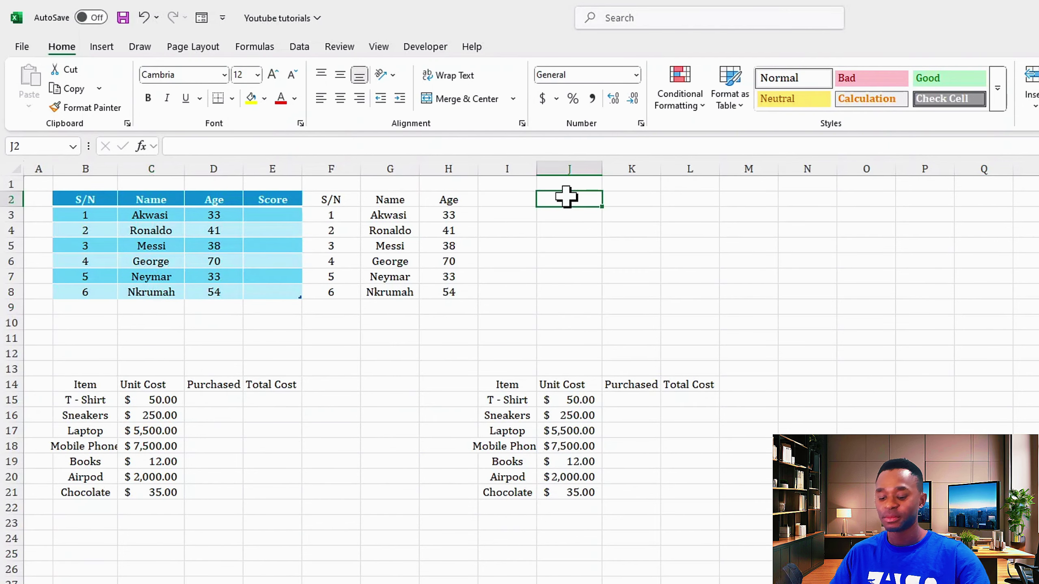
pyautogui.write('=')
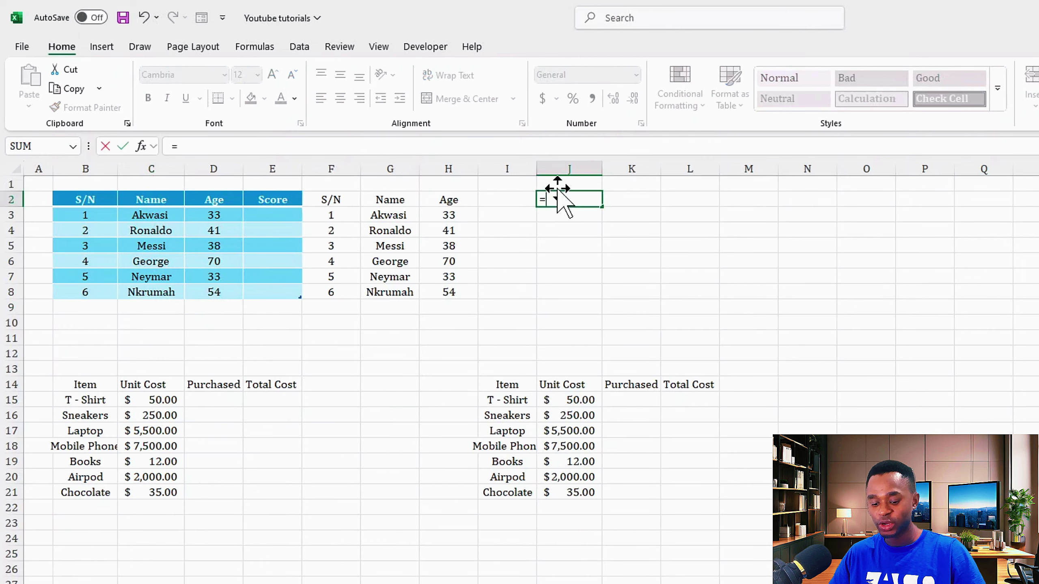
pyautogui.write('list')
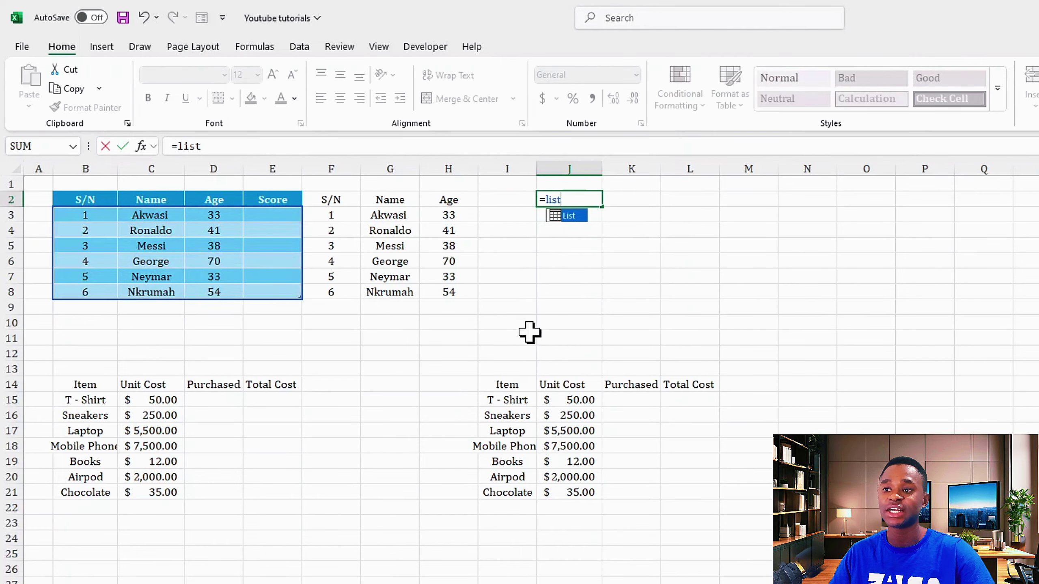
pyautogui.press('Tab')
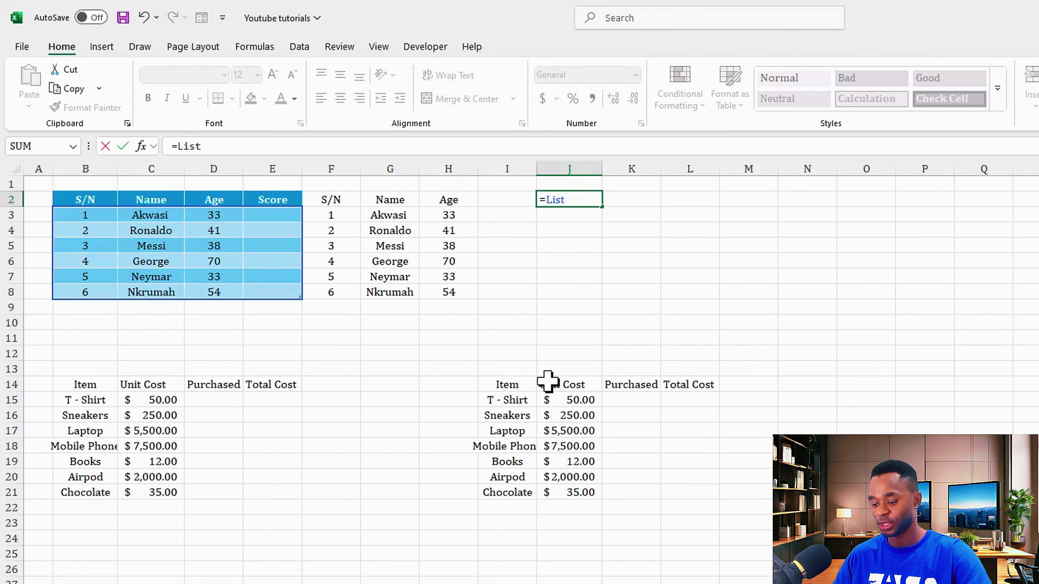
pyautogui.press('Return')
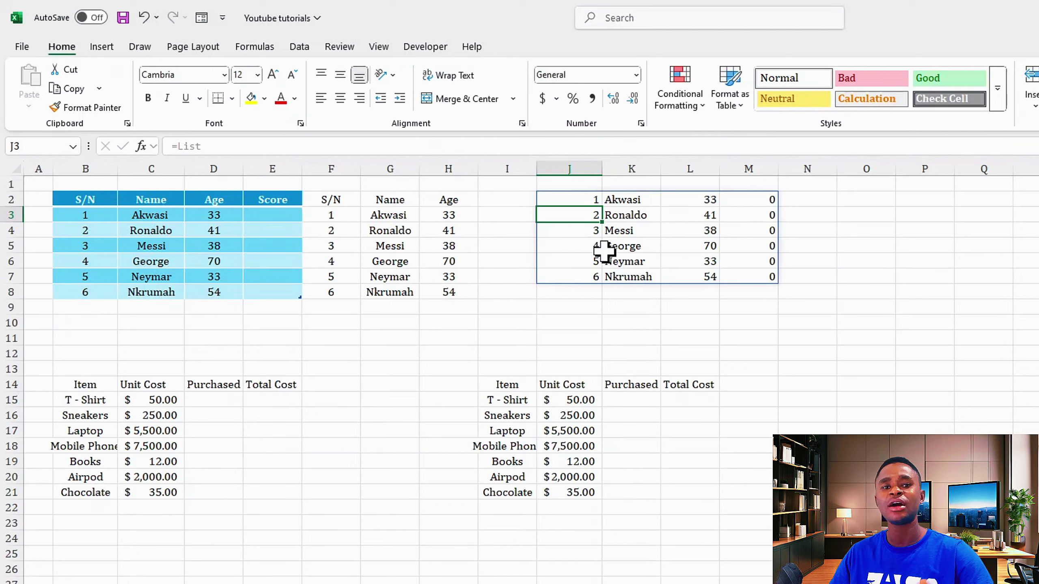
pyautogui.click(559, 201)
pyautogui.press('Delete')
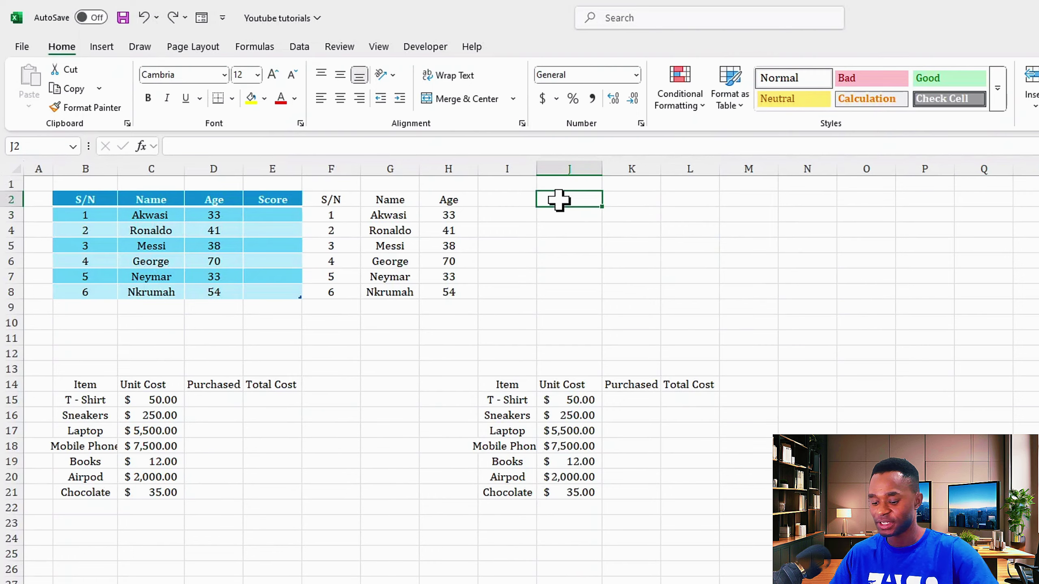
# - Enter the formula =List[Name] in cell J2 to return only the table's Name column
pyautogui.write('=list')
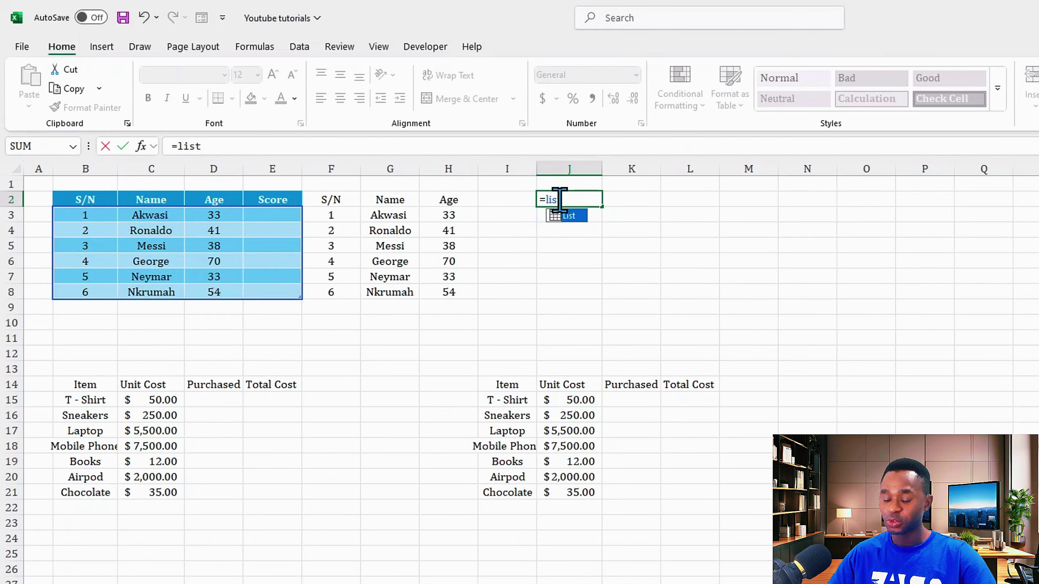
pyautogui.write('[')
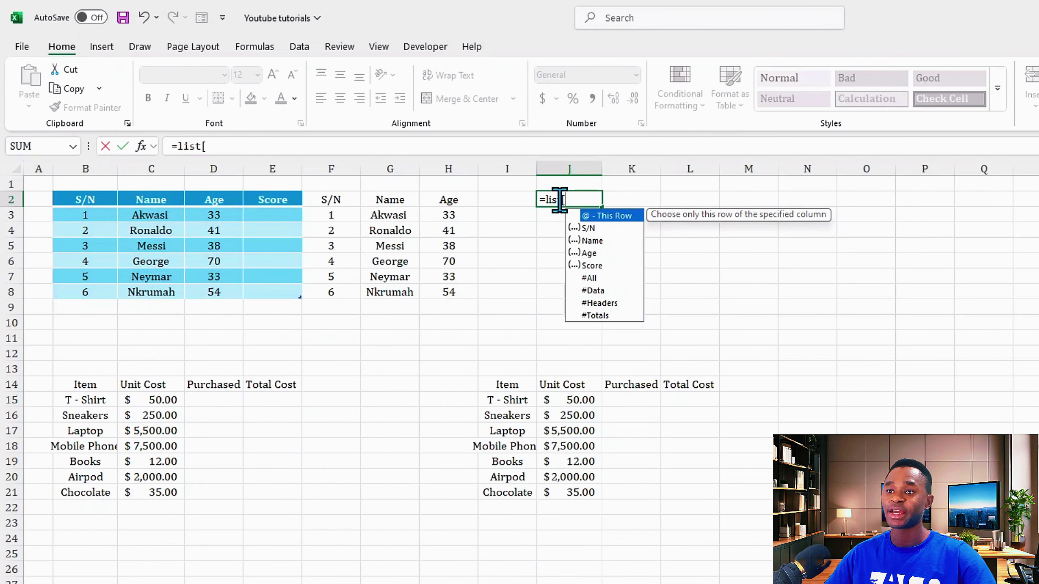
pyautogui.click(598, 243)
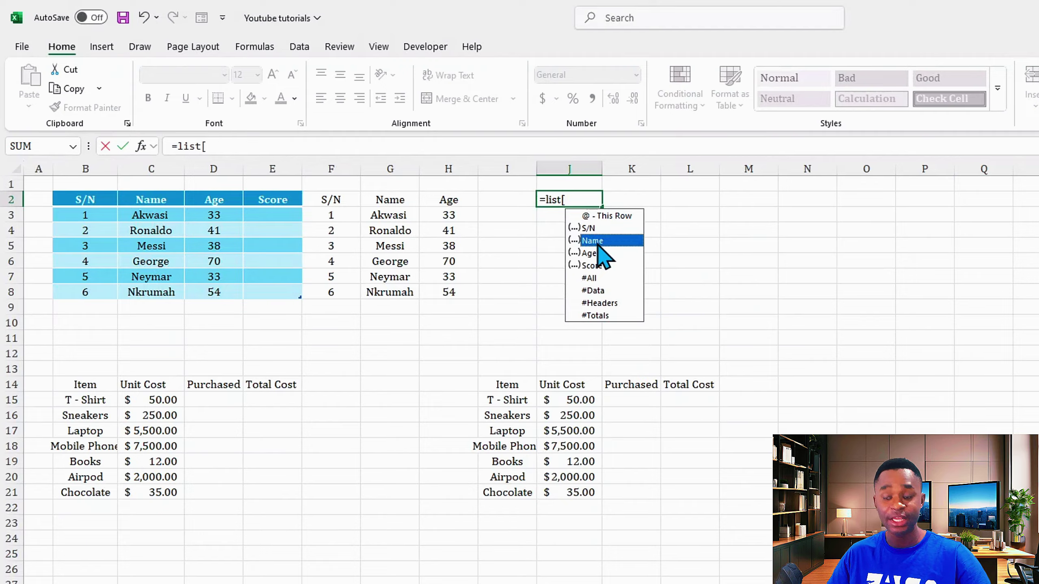
pyautogui.doubleClick(597, 242)
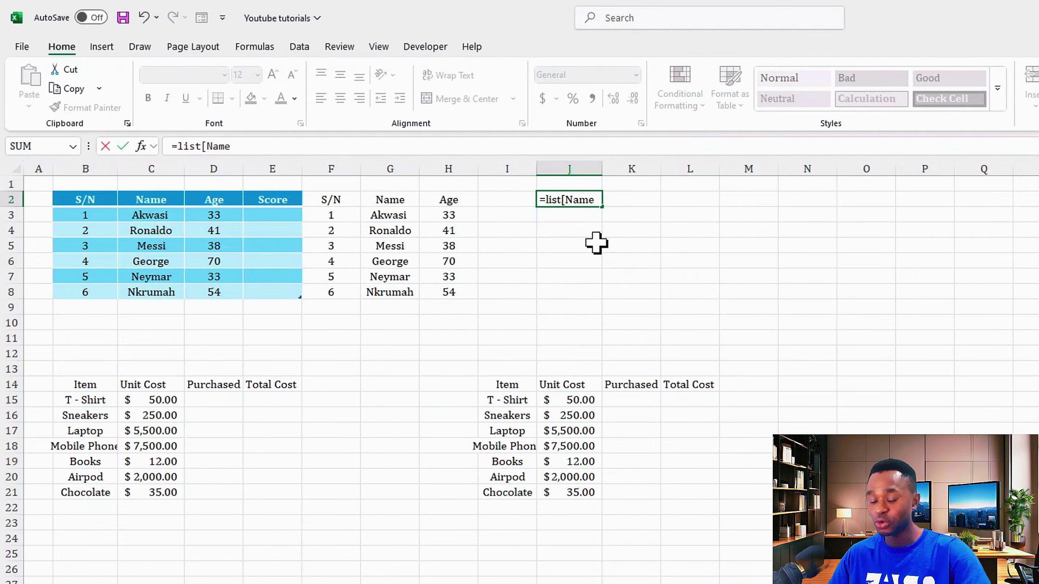
pyautogui.write(']')
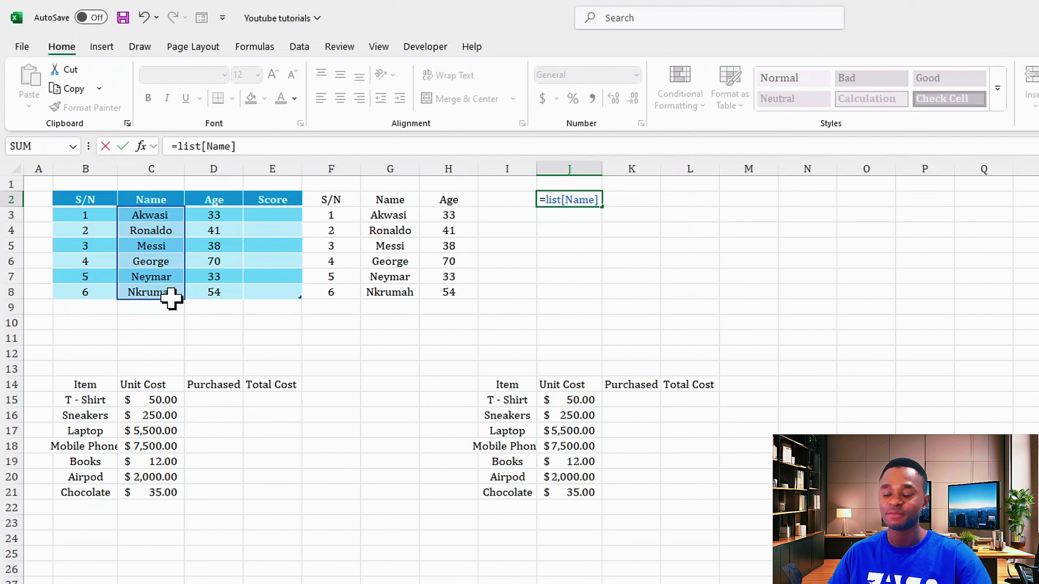
pyautogui.press('Return')
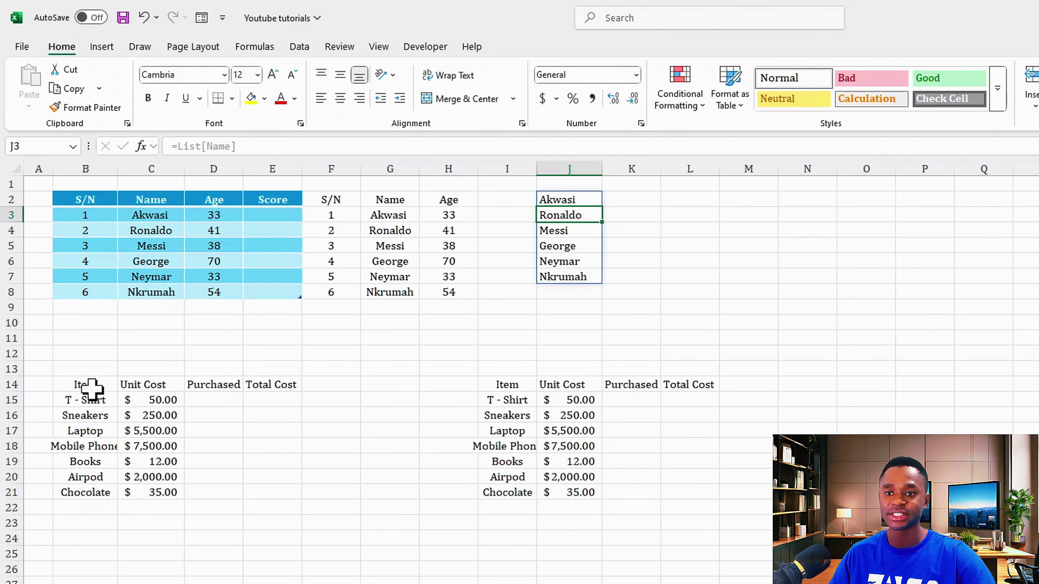
# - Fill the Purchased column of the first item list, D15 to D21, with 5, 10, 2, 2, 20, 2 and 5
pyautogui.click(134, 400)
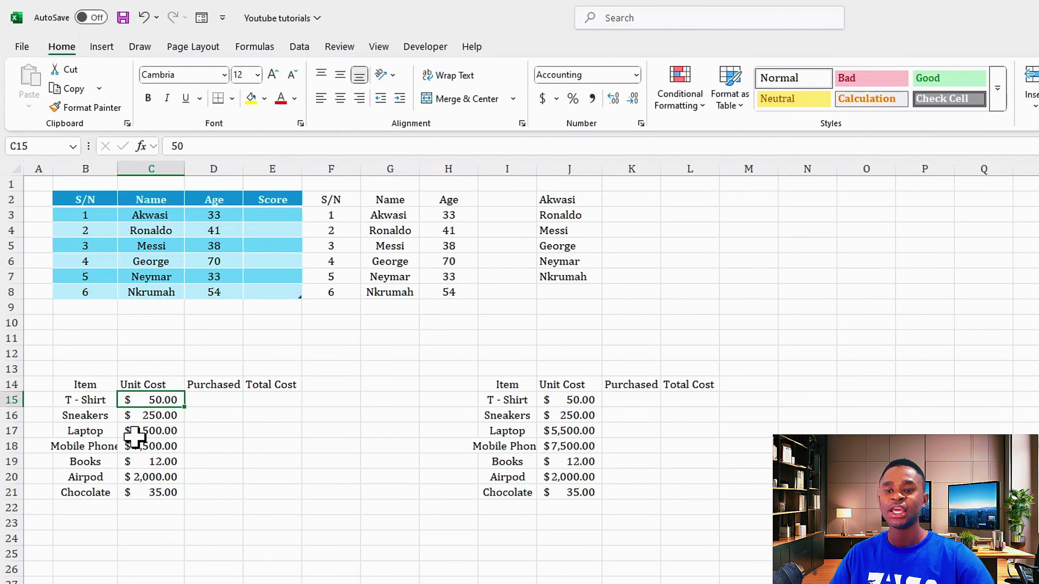
pyautogui.click(204, 404)
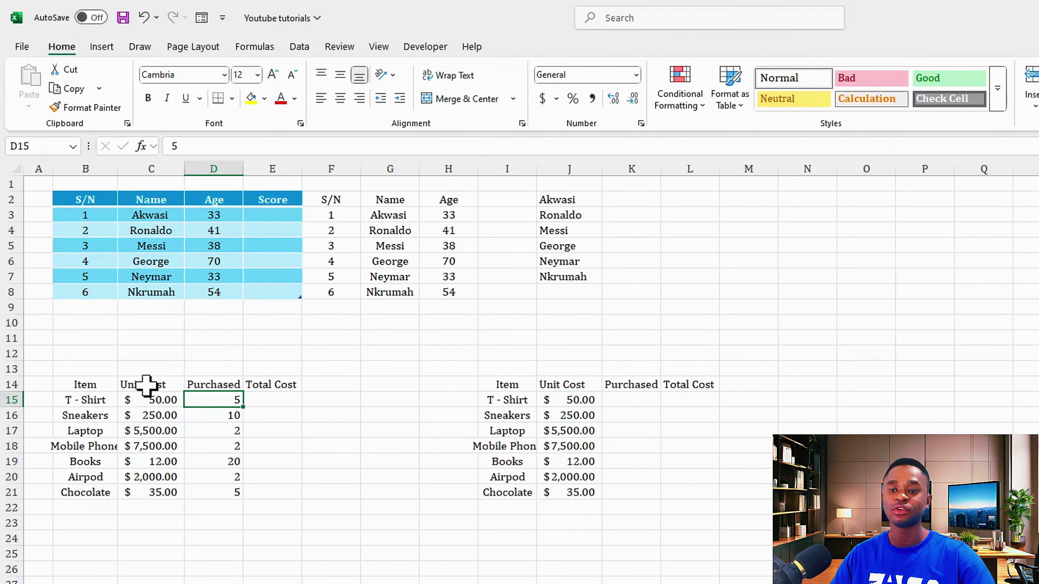
# - Convert the first item cost list, B14:E21, into a table with headers
pyautogui.click(166, 431)
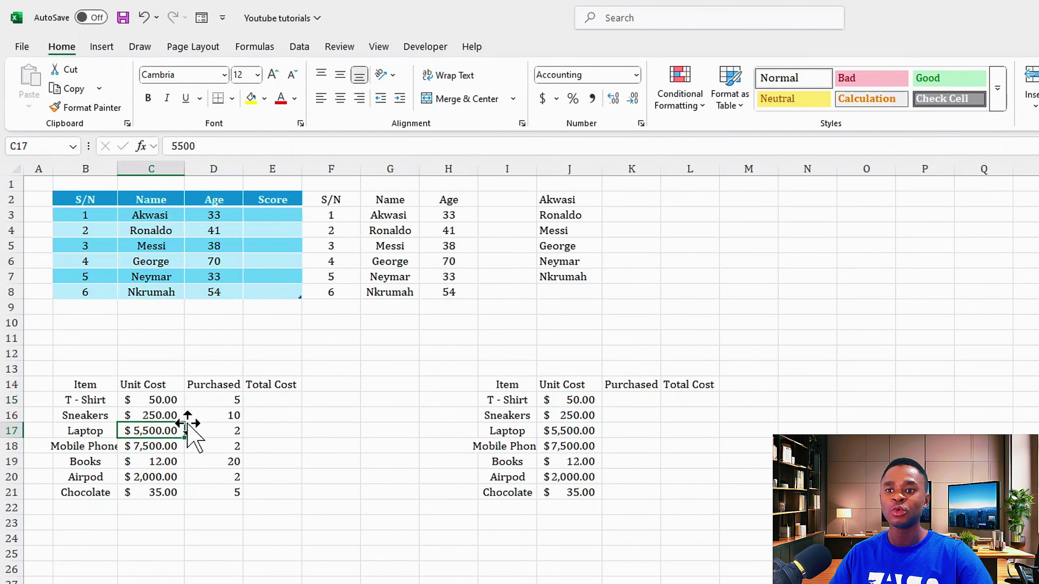
pyautogui.click(148, 415)
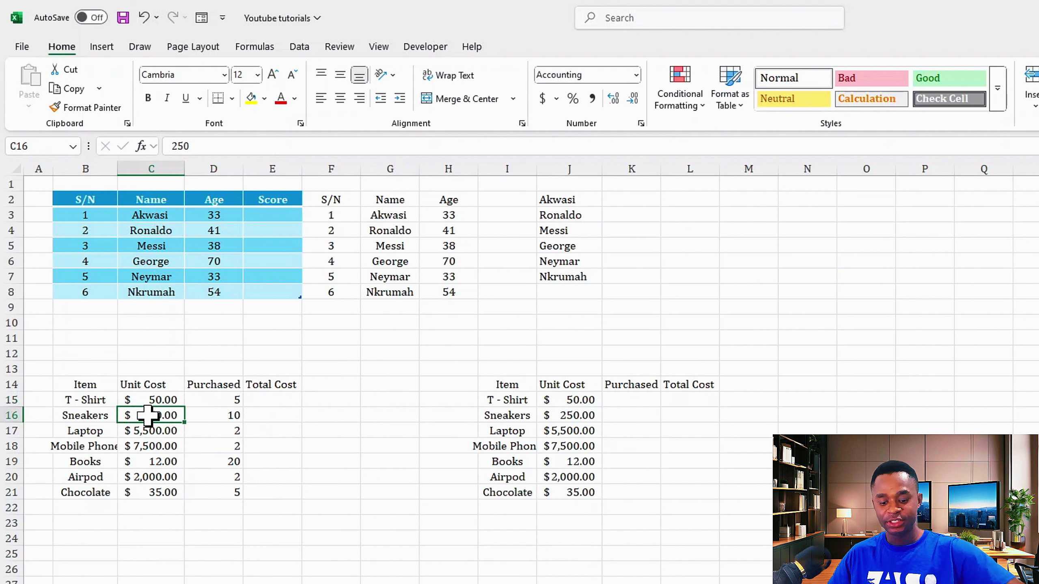
pyautogui.hotkey('ctrl', 't')
pyautogui.click(313, 232)
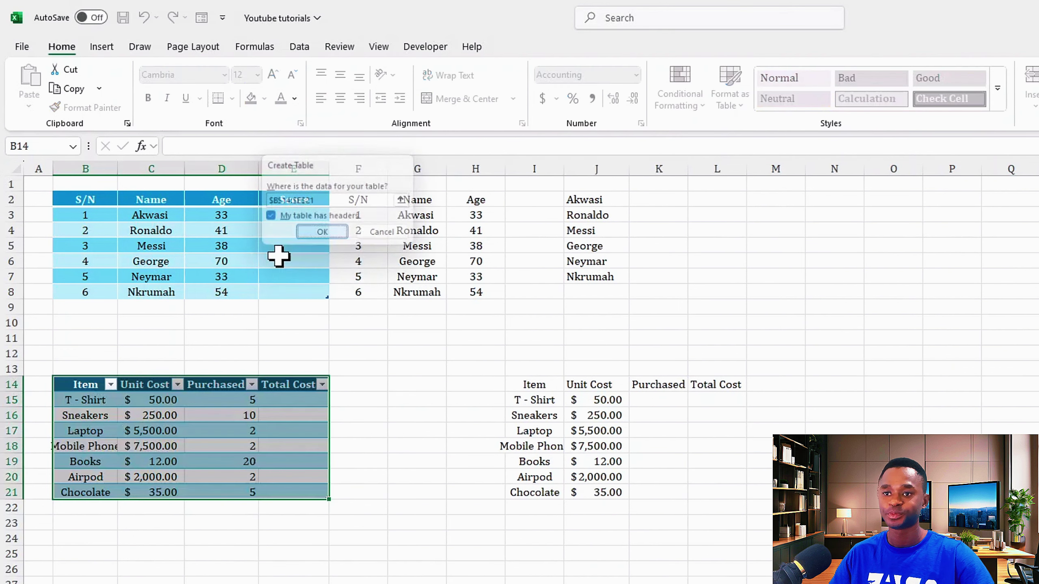
# - Hide the filter buttons of the item cost table and apply an orange banded table style
pyautogui.click(604, 70)
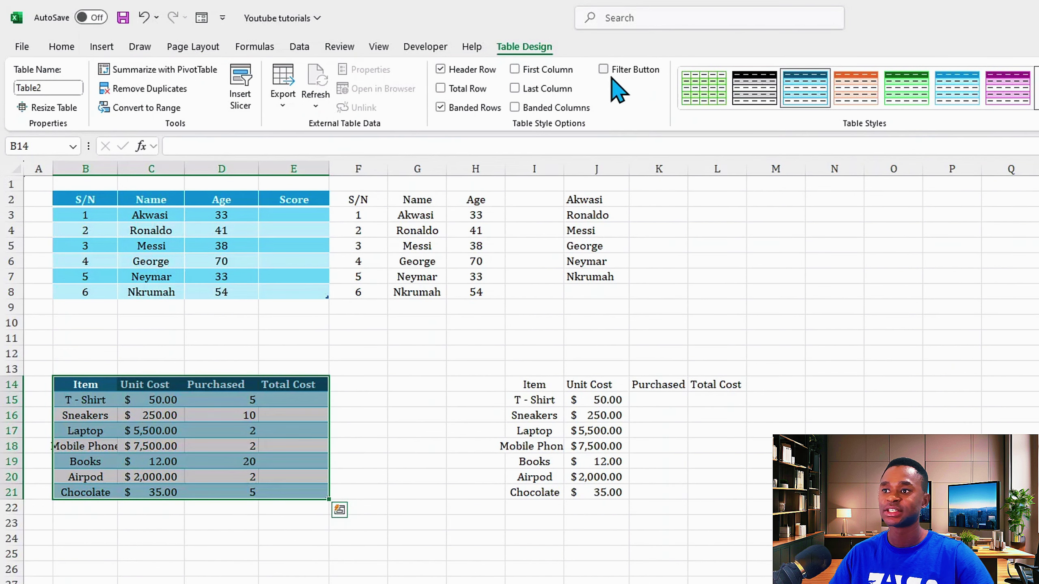
pyautogui.click(855, 88)
pyautogui.click(118, 462)
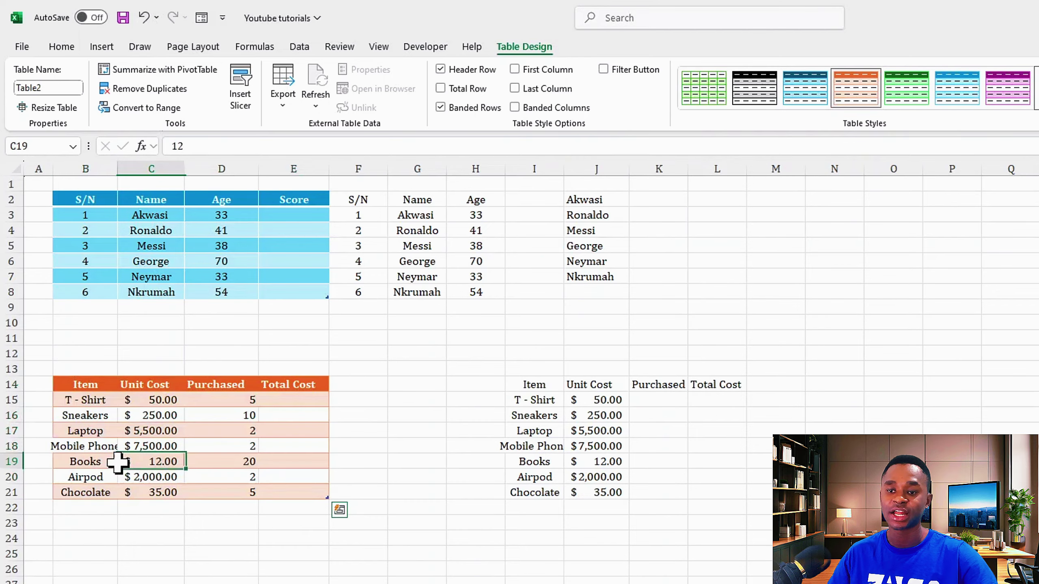
pyautogui.click(289, 405)
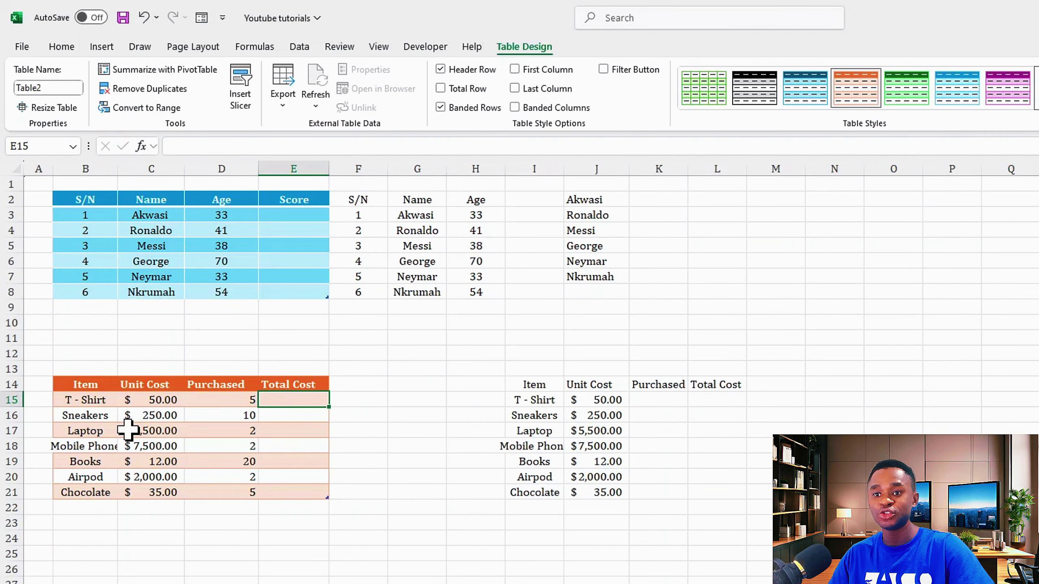
pyautogui.write('=')
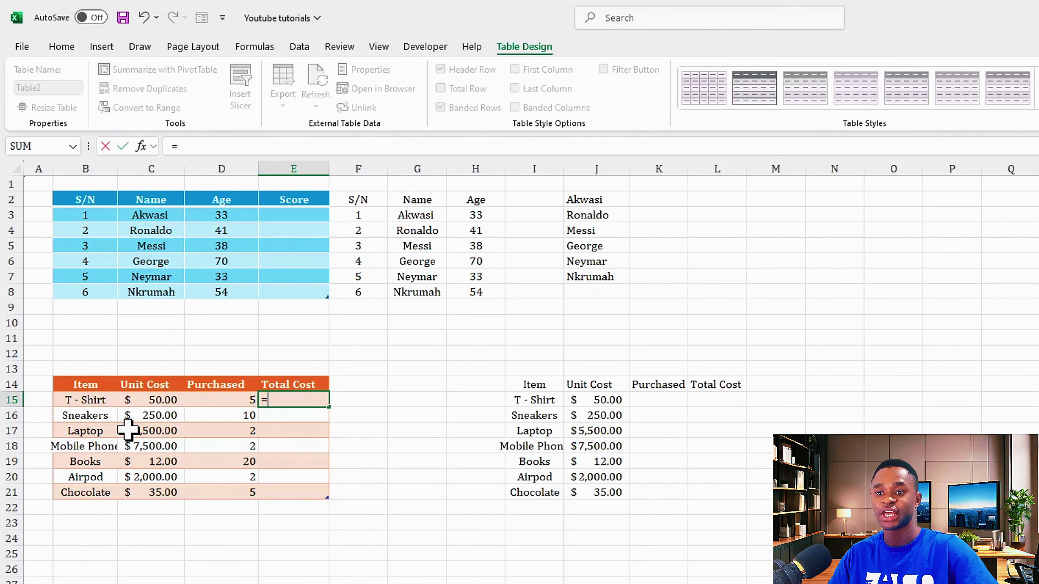
pyautogui.click(148, 401)
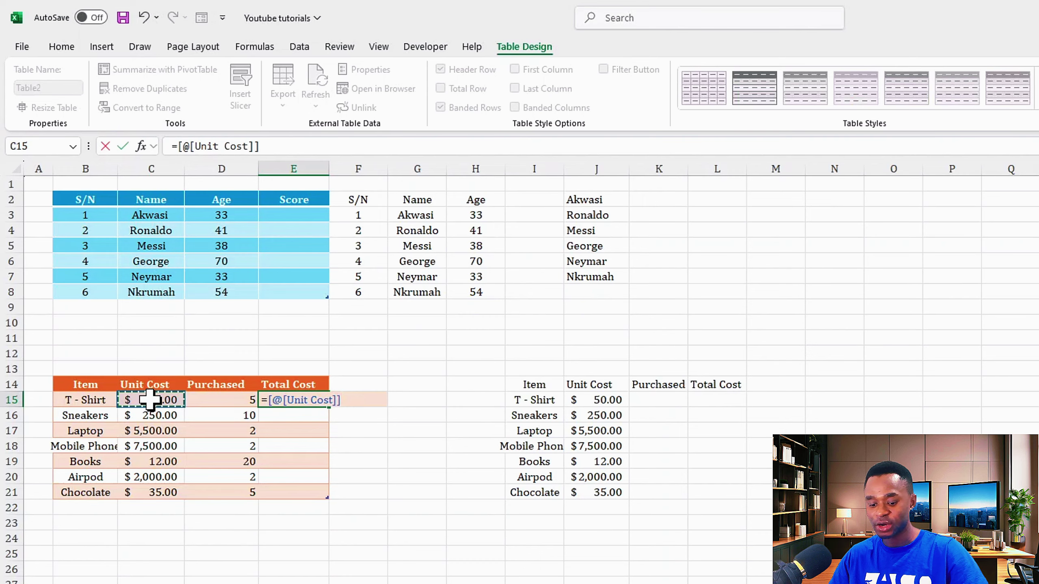
pyautogui.write('*')
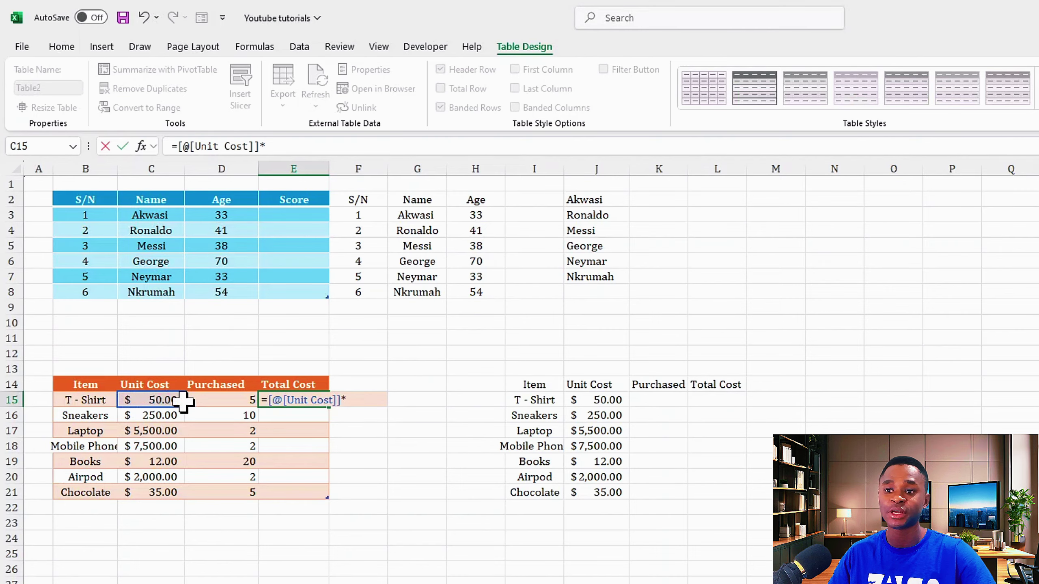
pyautogui.click(206, 400)
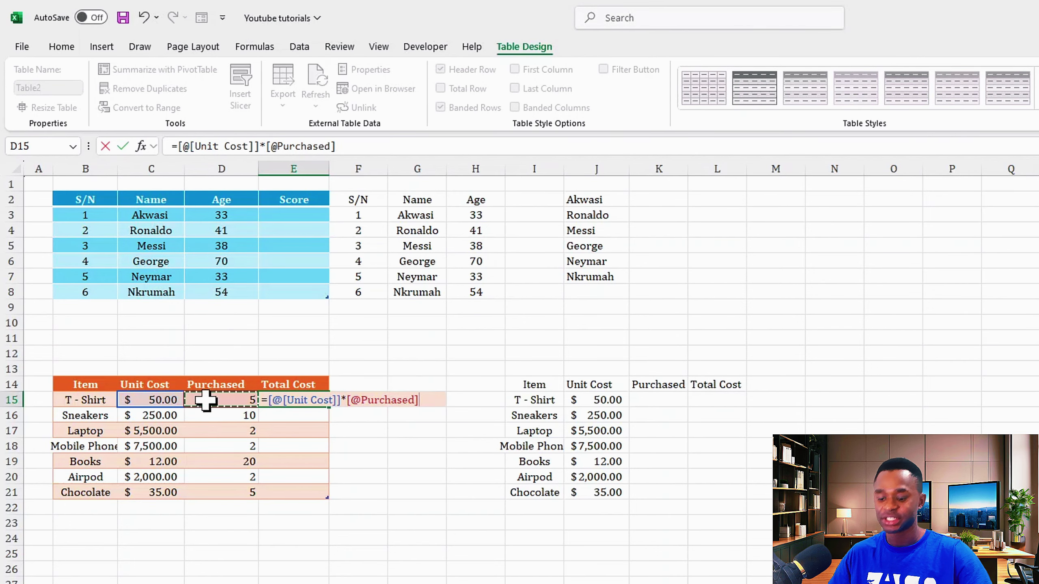
pyautogui.press('Return')
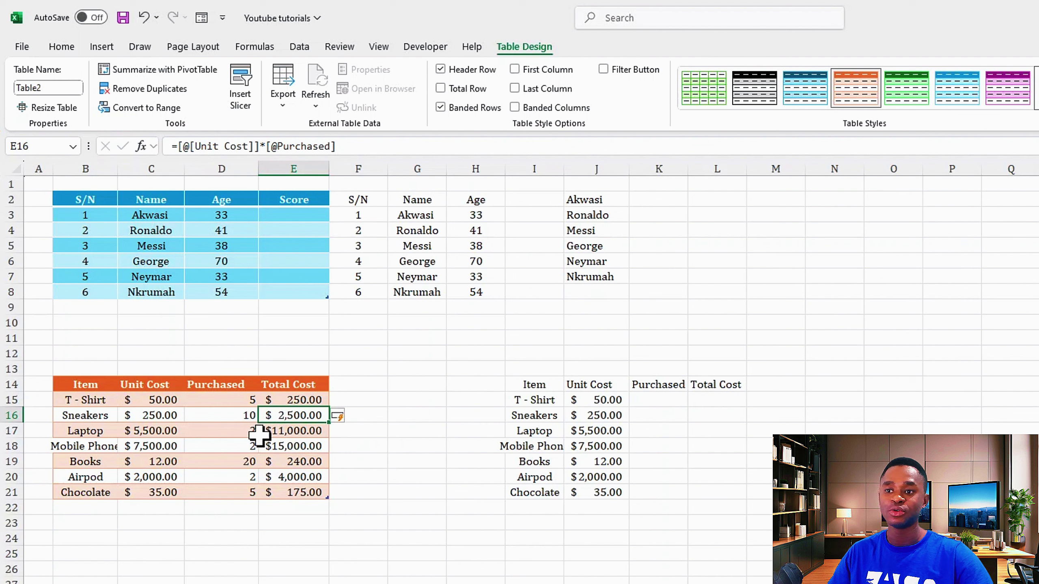
# - Copy the Purchased quantities D15:D21 and paste them as formulas into K15:K21 of the plain item list
pyautogui.moveTo(220, 399); pyautogui.dragTo(215, 489)
pyautogui.hotkey('ctrl', 'c')
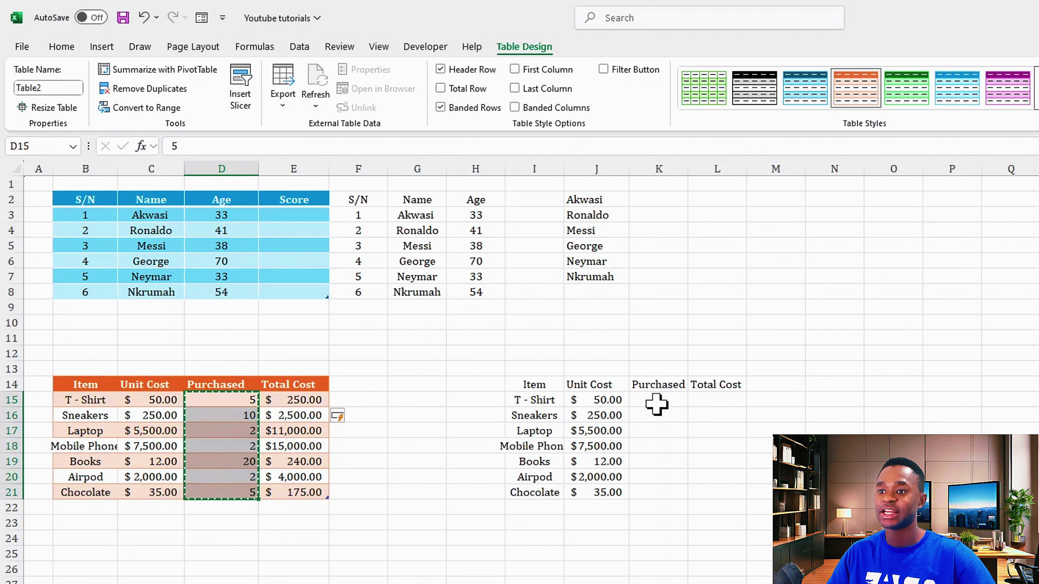
pyautogui.click(657, 403)
pyautogui.rightClick(655, 407)
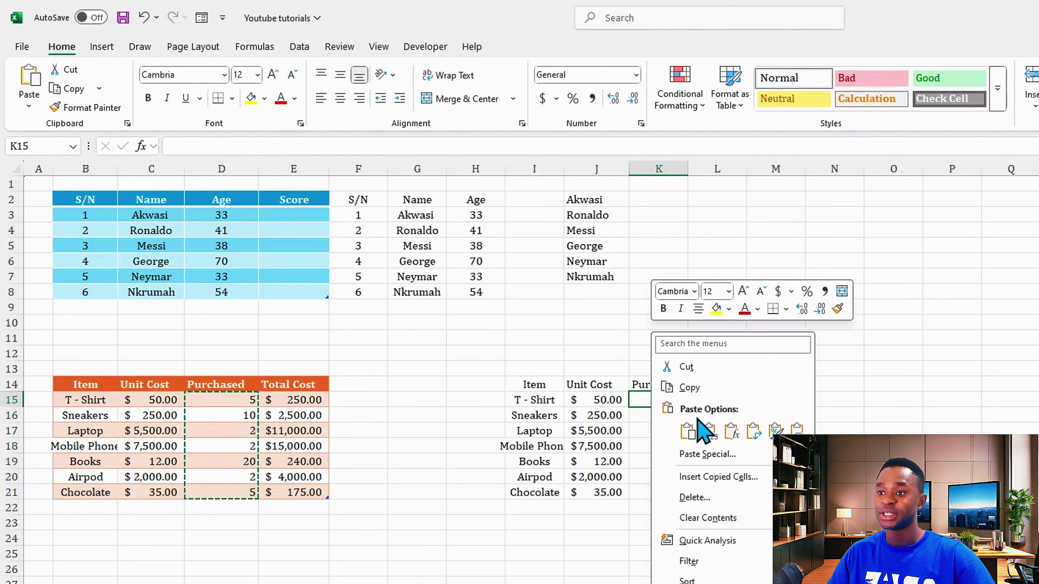
pyautogui.click(731, 429)
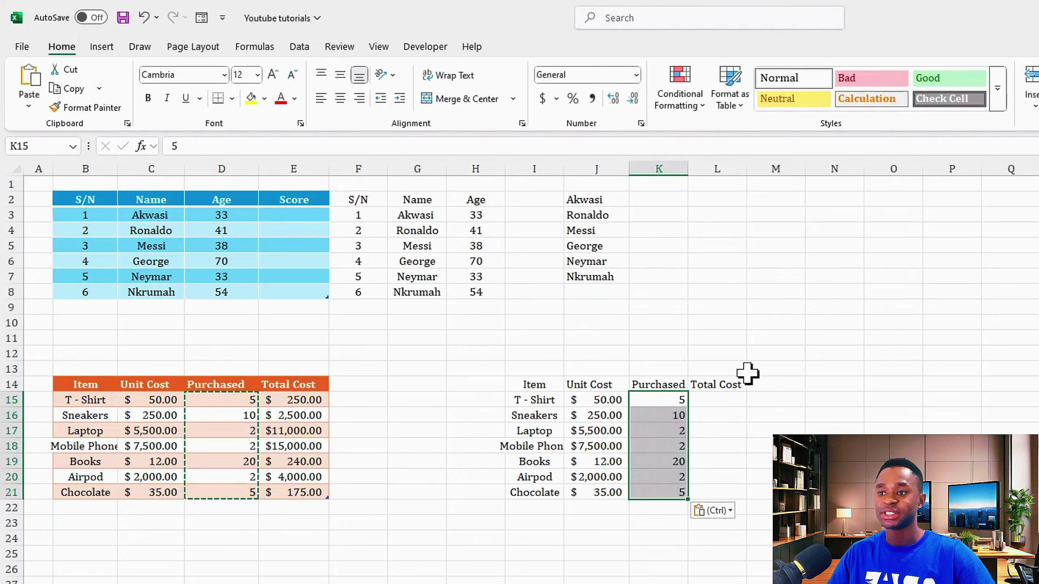
# - Enter =J15*K15 in L15 and fill it down to L21 for the plain list's Total Cost
pyautogui.click(707, 400)
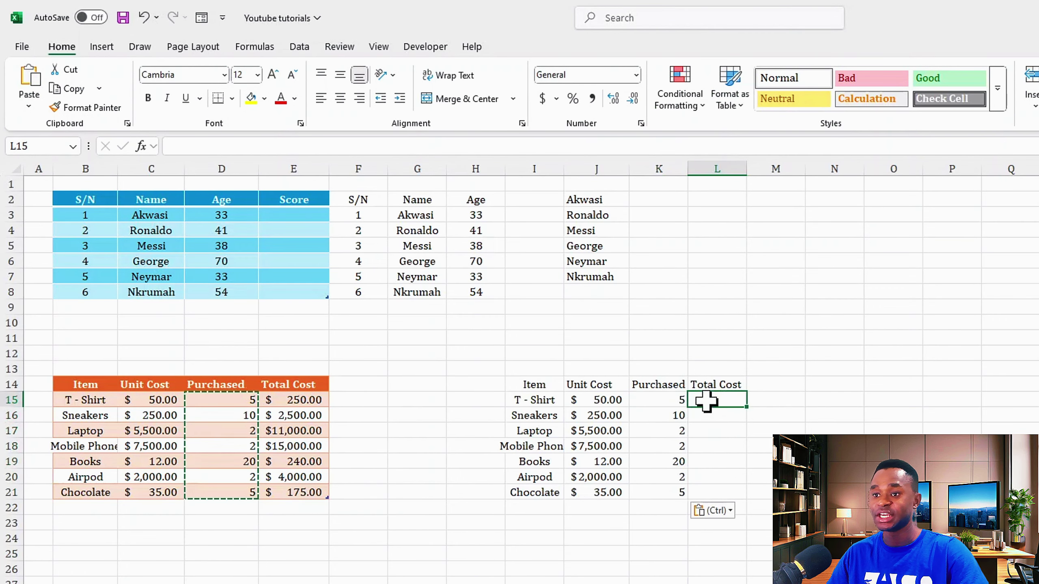
pyautogui.write('=')
pyautogui.click(581, 402)
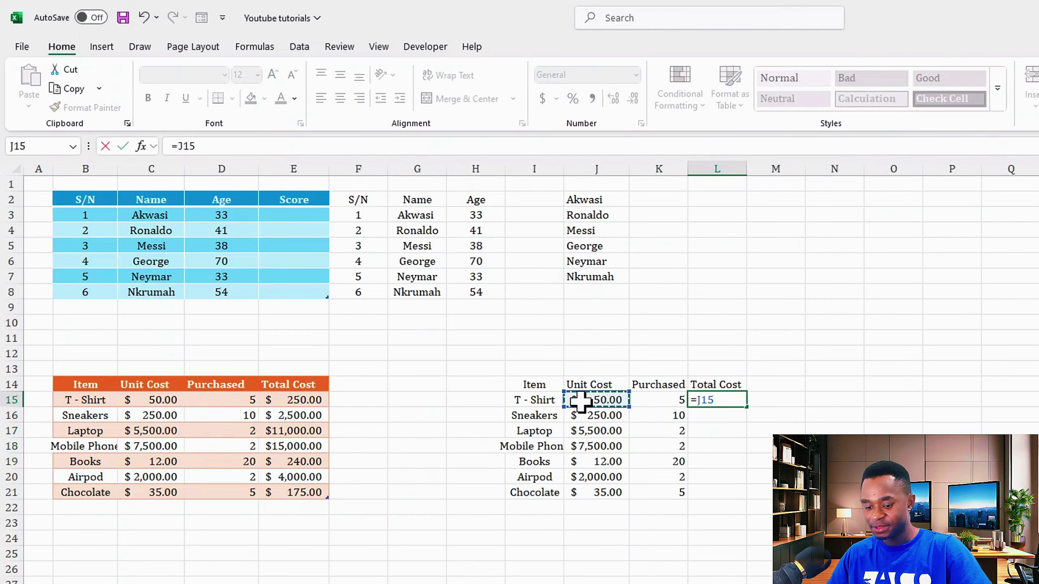
pyautogui.write('*')
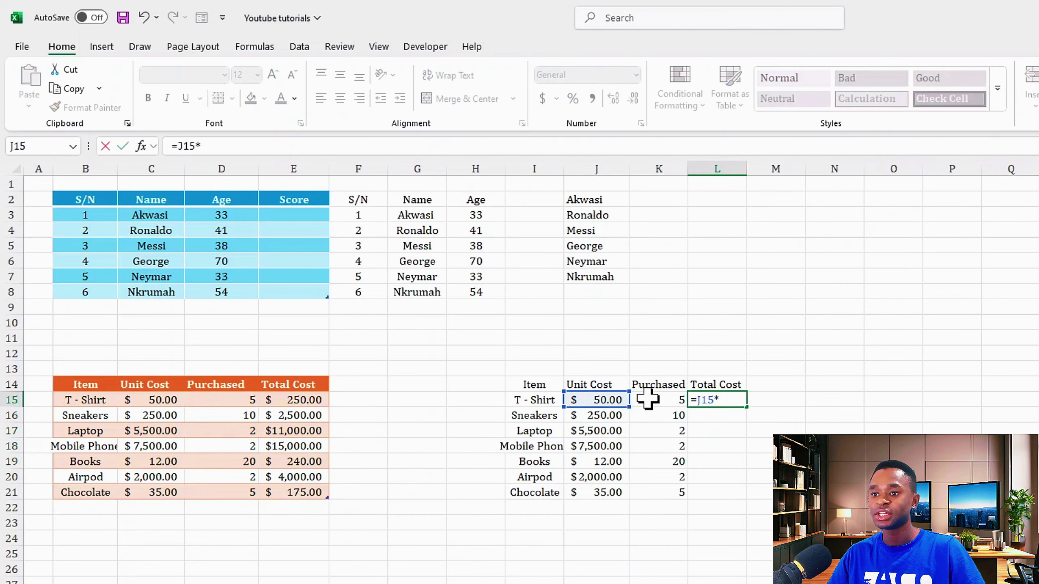
pyautogui.click(647, 399)
pyautogui.press('Return')
pyautogui.click(724, 400)
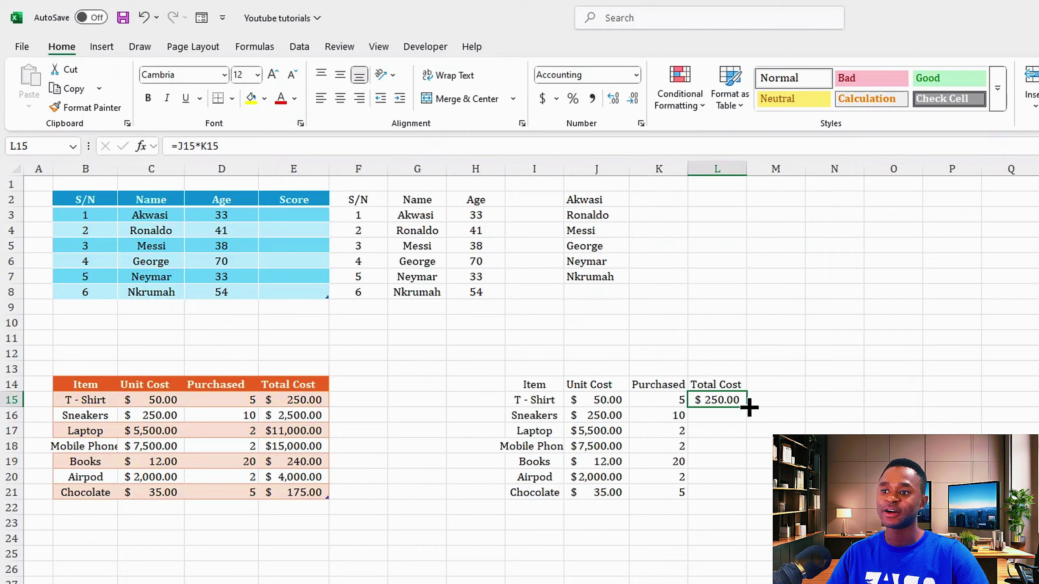
pyautogui.doubleClick(747, 407)
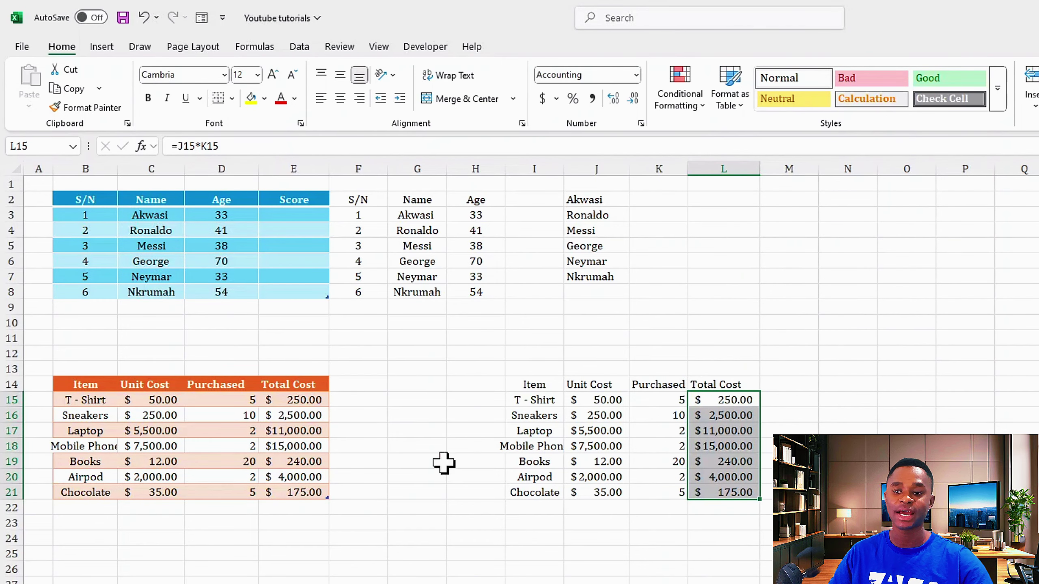
# - Add a School bag row beneath Chocolate in the orange table, with unit cost 120 and 19 purchased
pyautogui.click(95, 507)
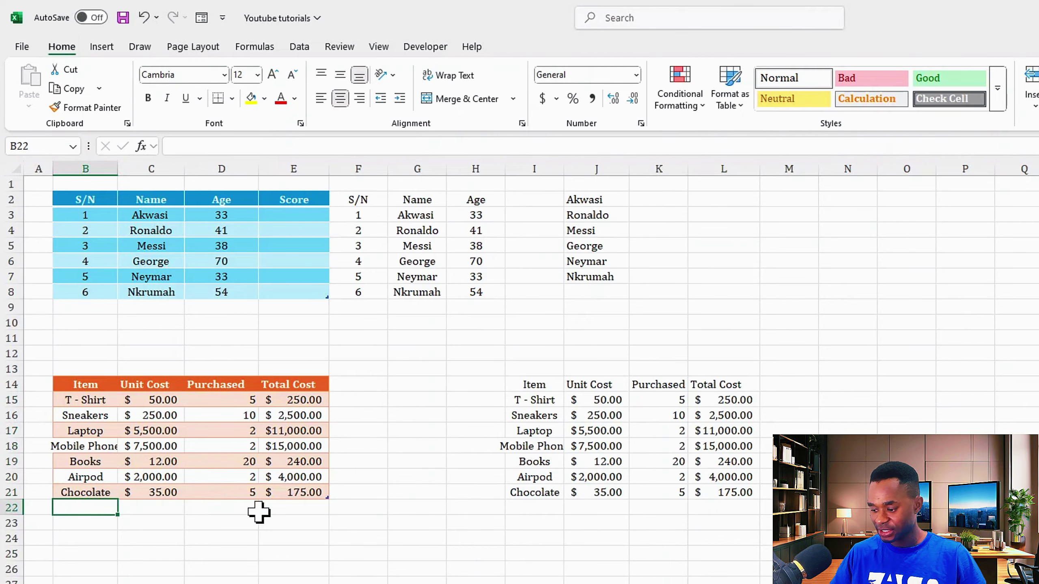
pyautogui.write('Schoo')
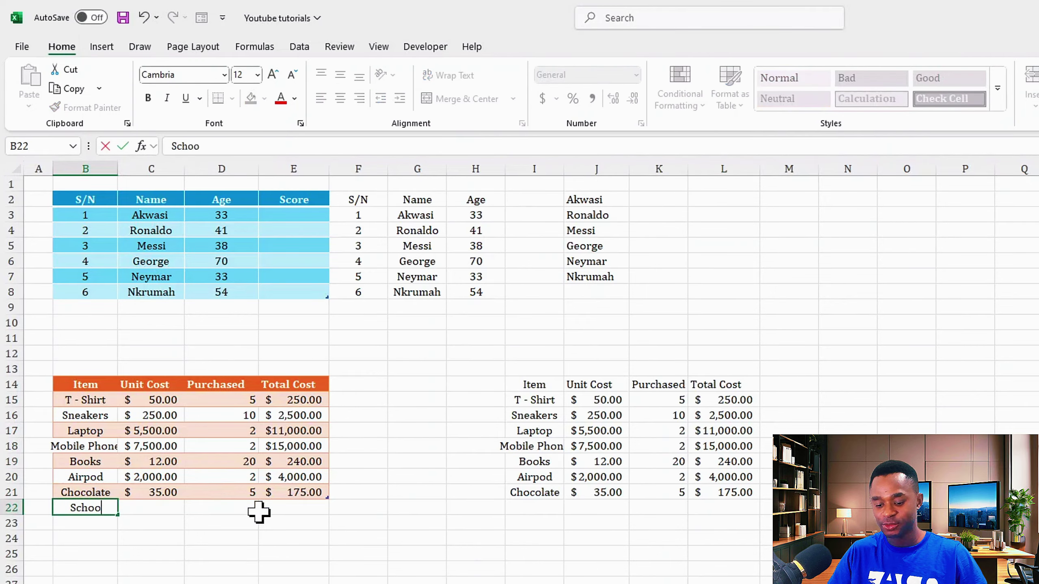
pyautogui.write('l bag')
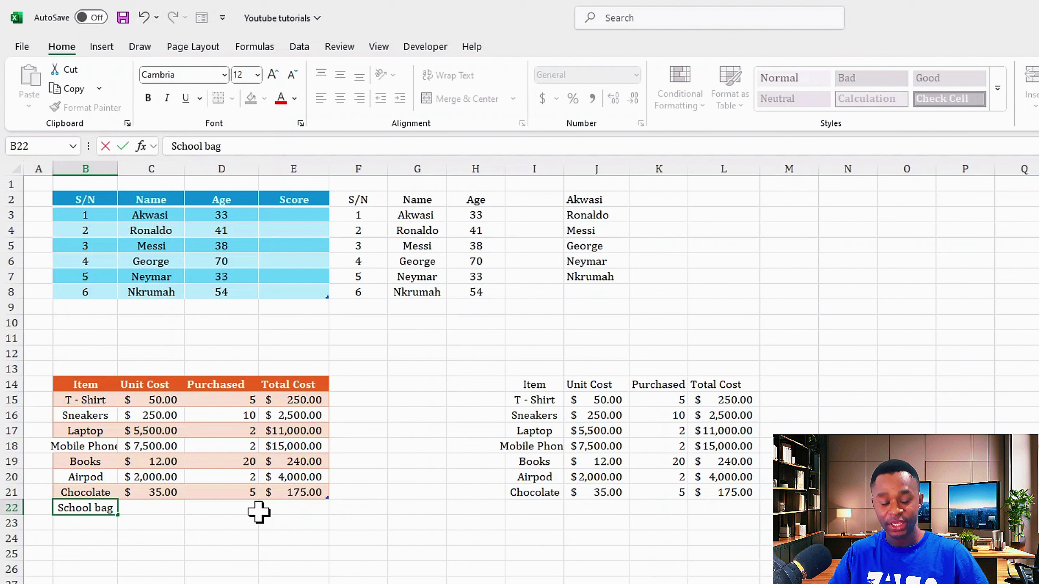
pyautogui.press('Tab')
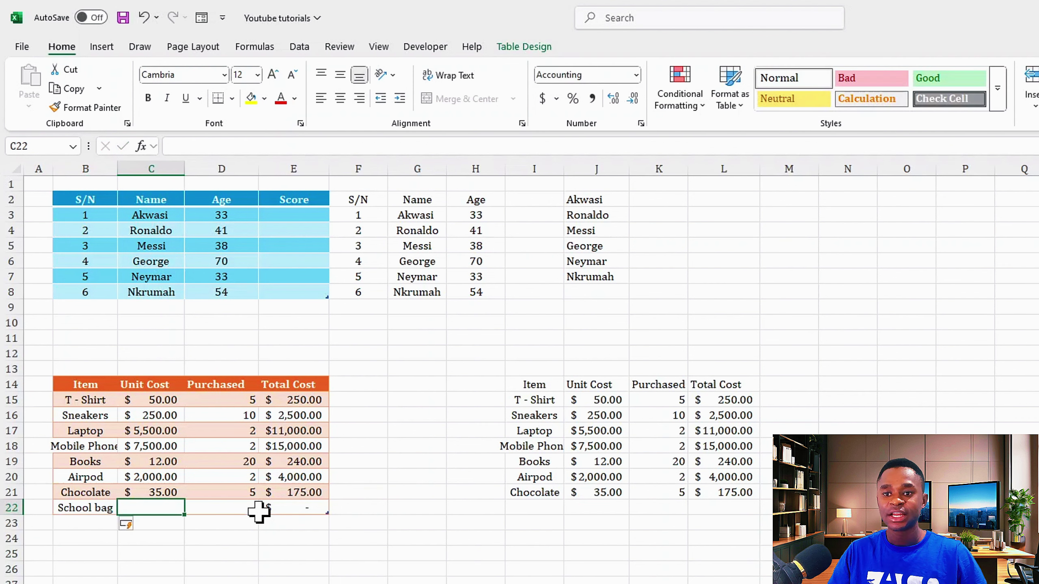
pyautogui.write('120')
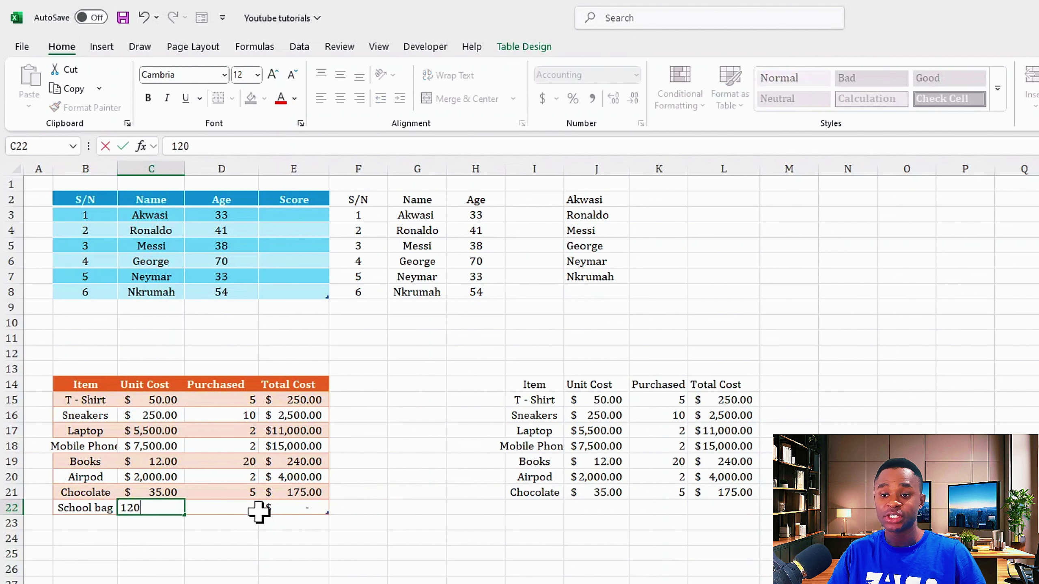
pyautogui.press('Tab')
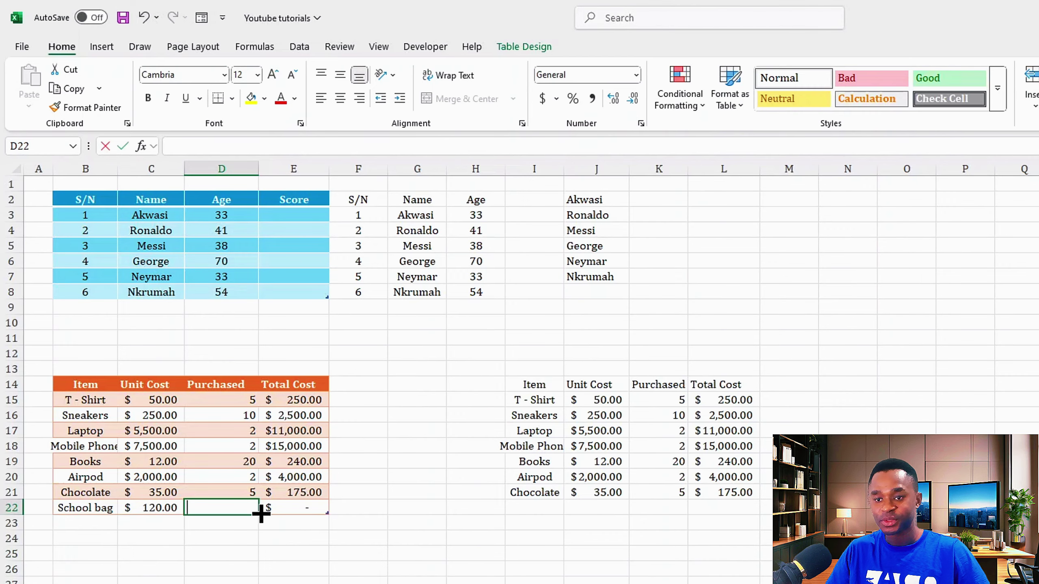
pyautogui.write('19')
pyautogui.press('Return')
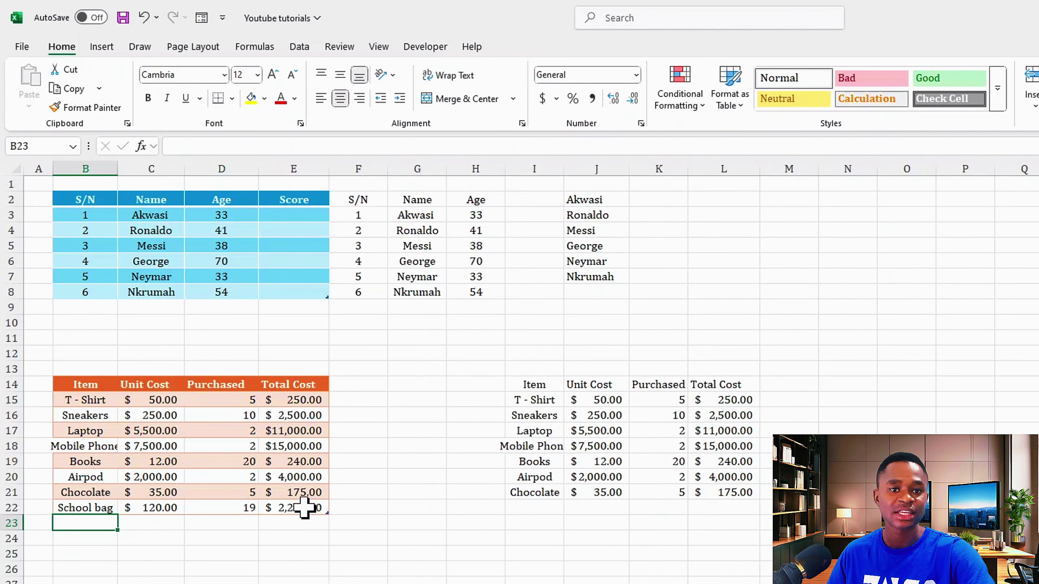
# - Set the School bag's Purchased quantity to 10
pyautogui.click(240, 509)
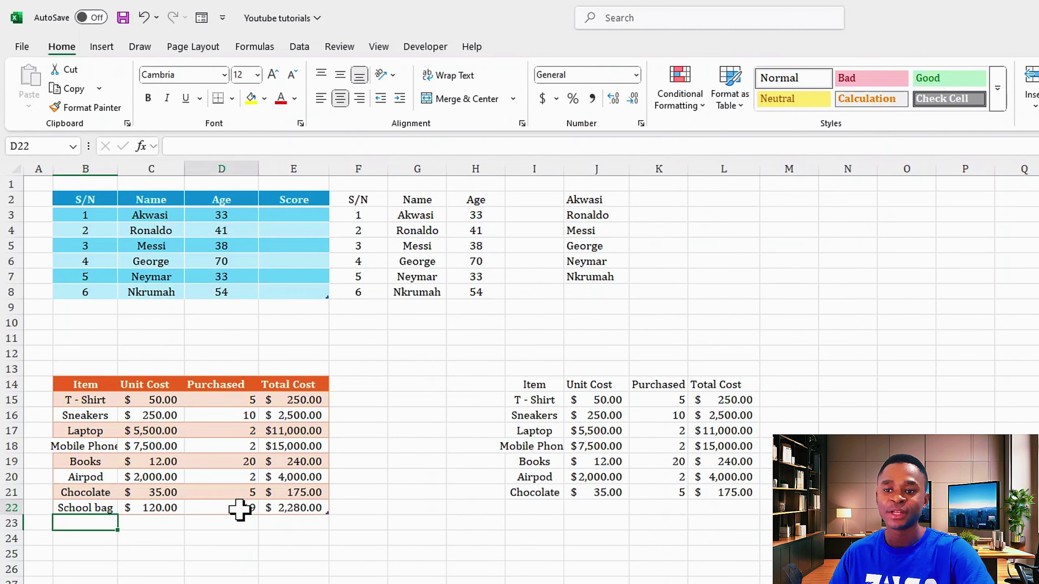
pyautogui.write('10')
pyautogui.press('Return')
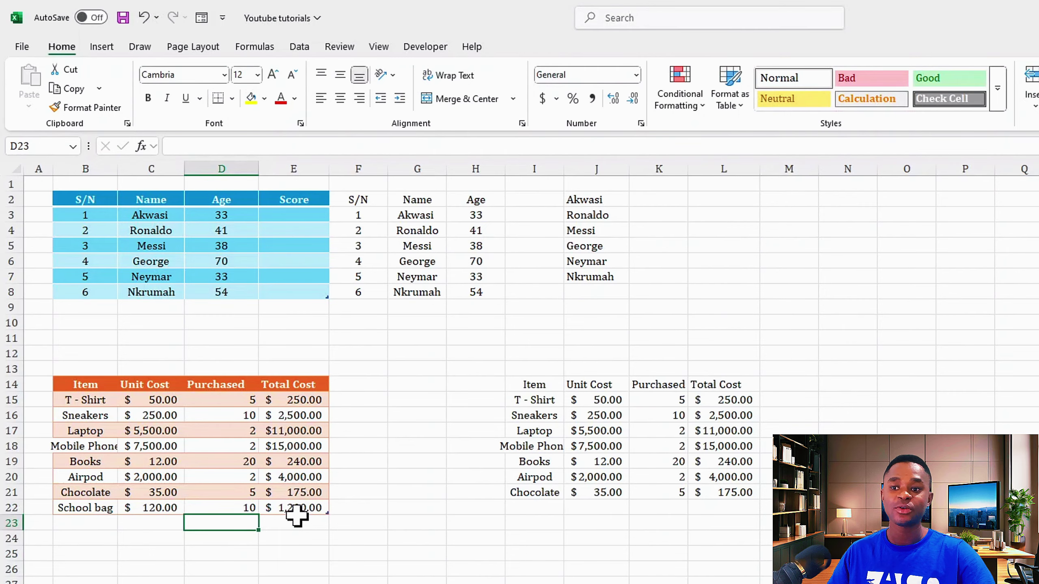
pyautogui.click(211, 399)
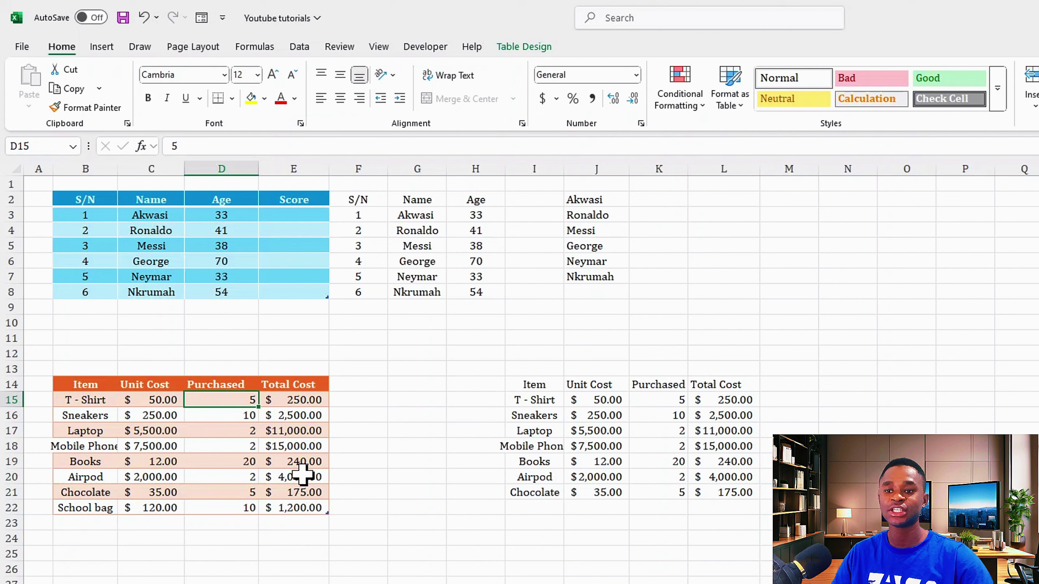
pyautogui.click(339, 386)
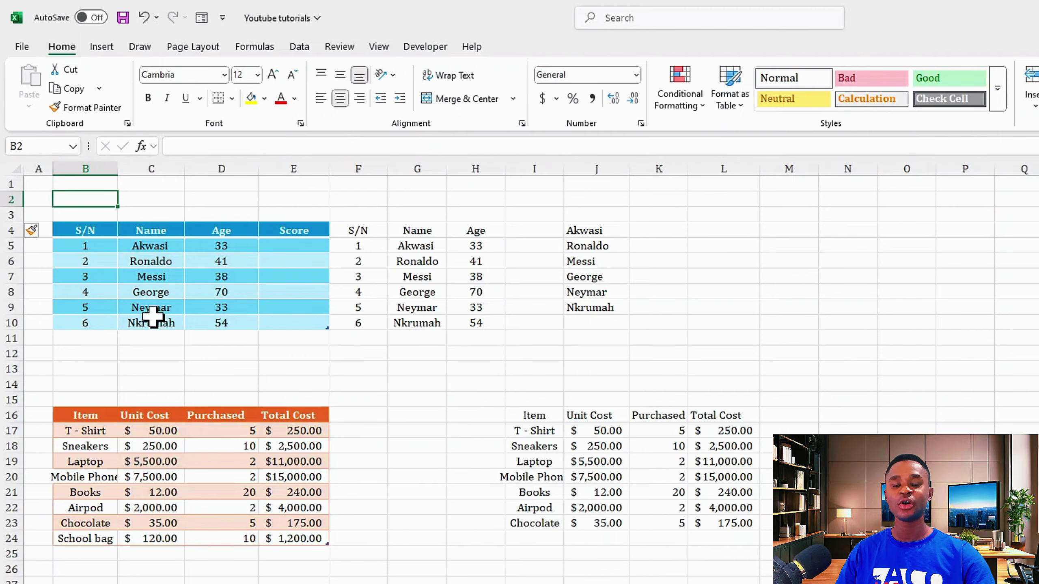
pyautogui.click(153, 338)
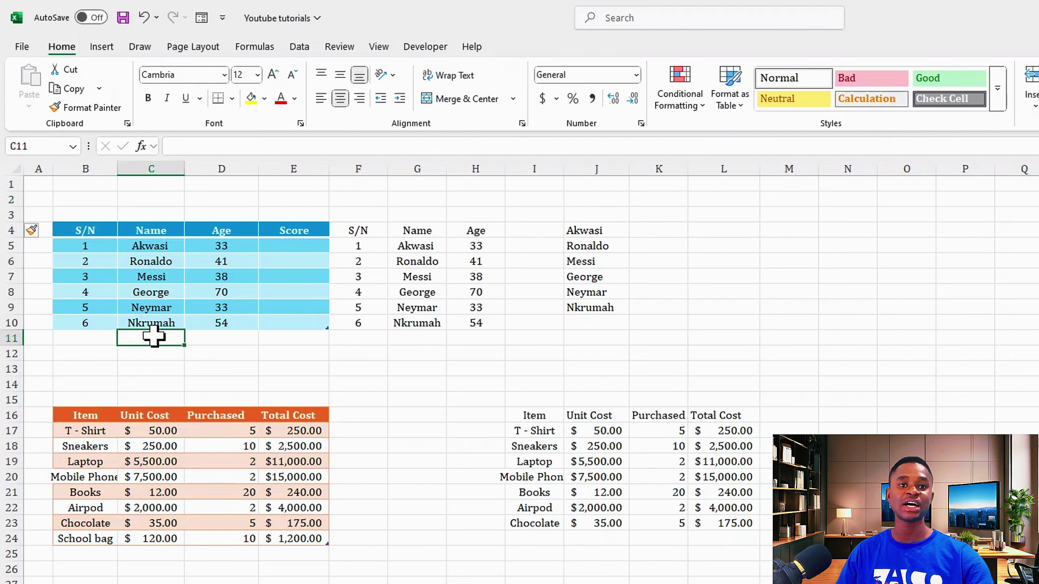
# - Add a List data validation to cell B2 with the source =$C$5:$C$10 and check its dropdown of names
pyautogui.click(83, 199)
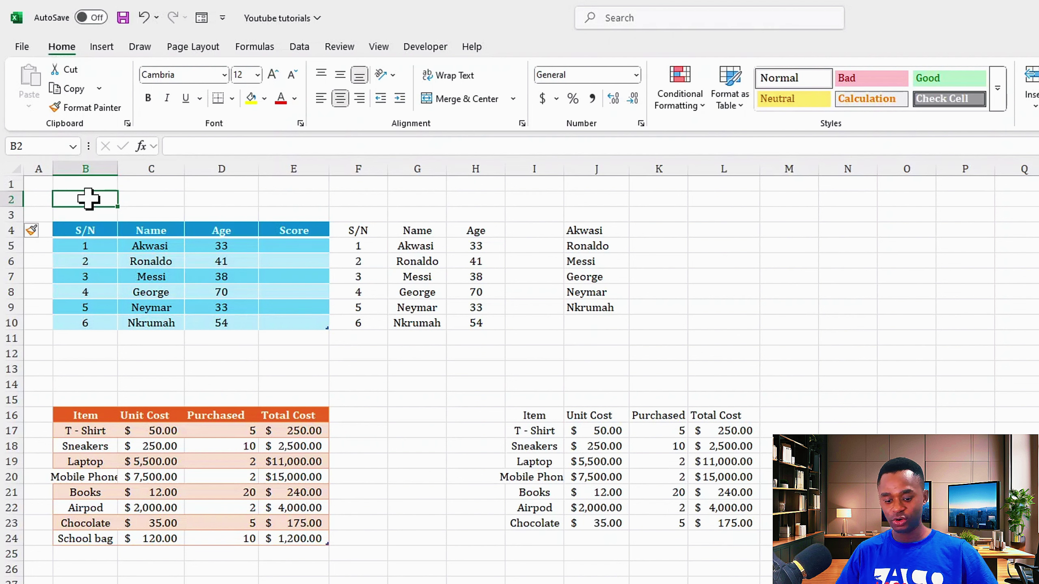
pyautogui.hotkey('alt', 'd', 'l')
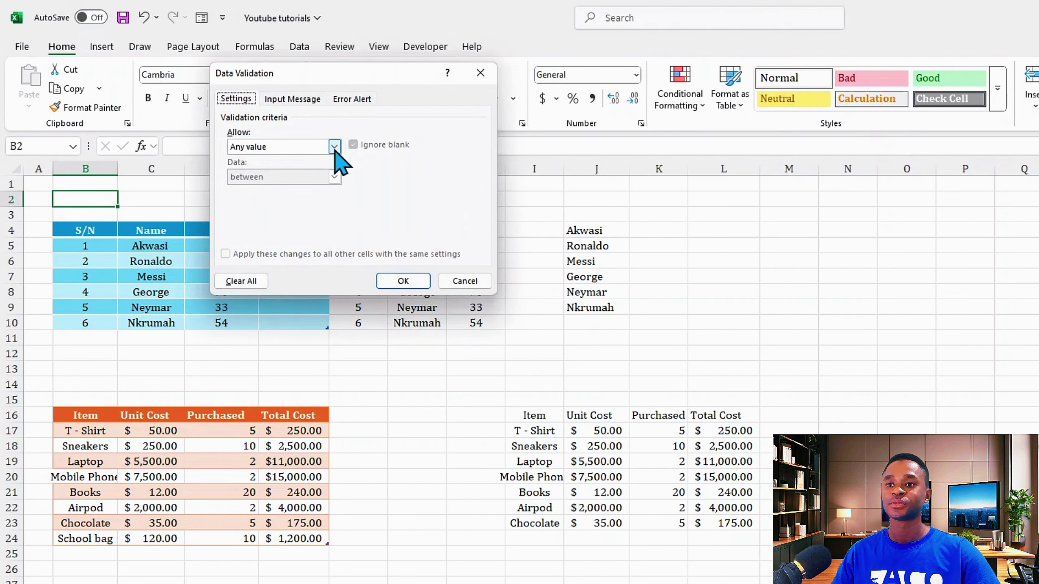
pyautogui.click(334, 147)
pyautogui.click(254, 189)
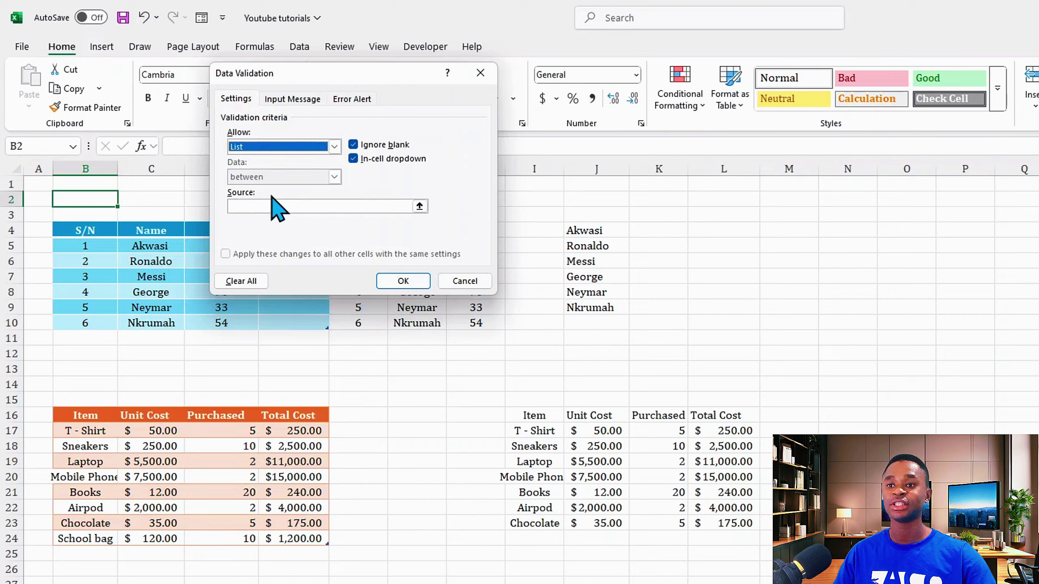
pyautogui.click(302, 207)
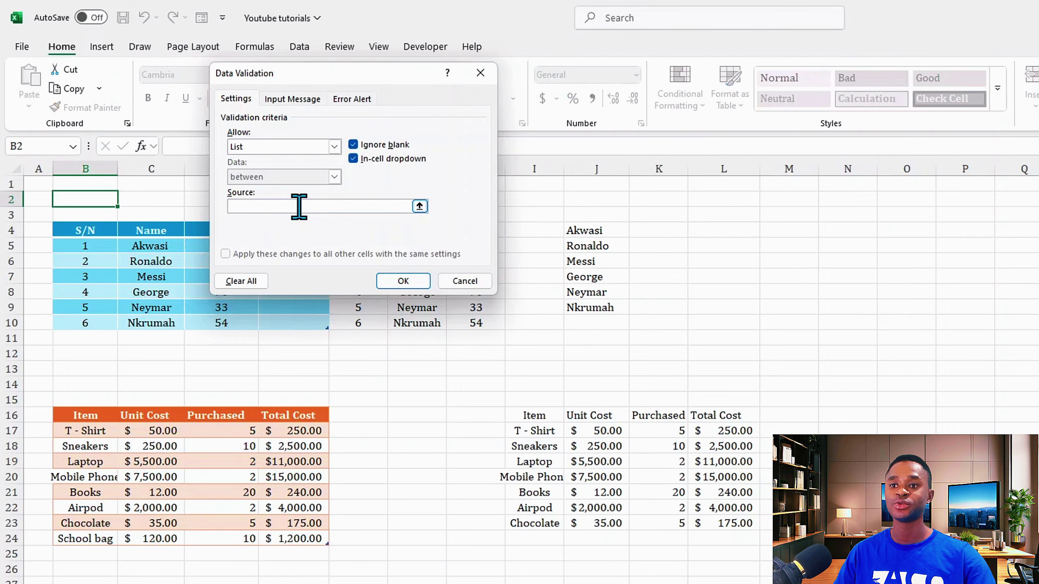
pyautogui.click(419, 206)
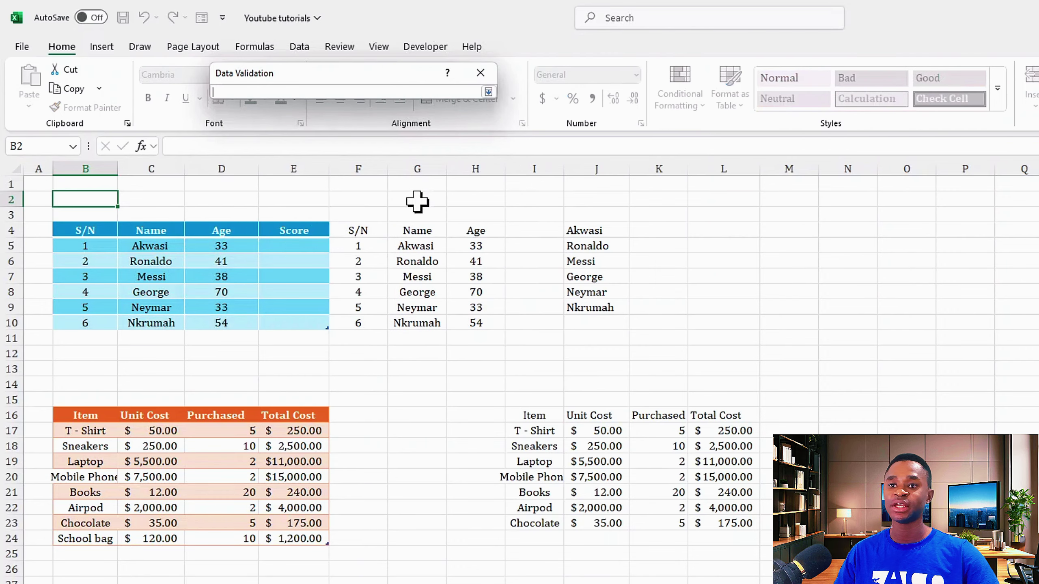
pyautogui.moveTo(162, 246); pyautogui.dragTo(163, 315)
pyautogui.press('Return')
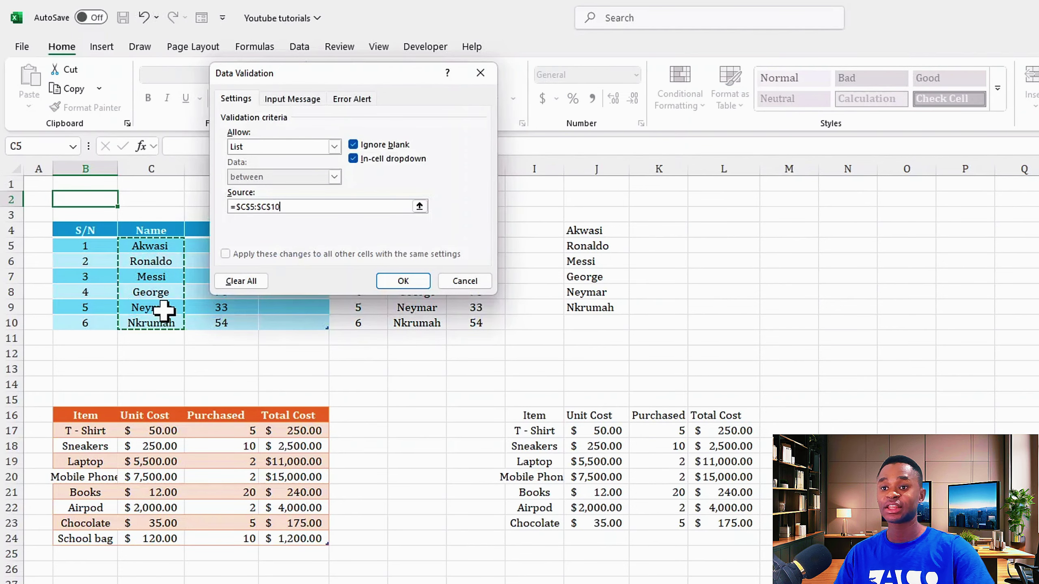
pyautogui.click(395, 281)
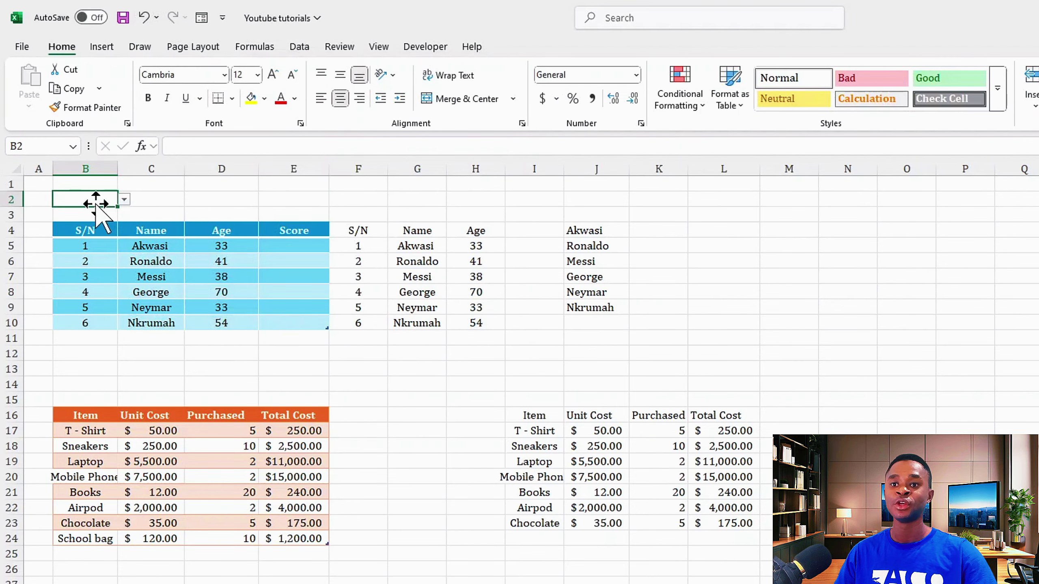
pyautogui.click(124, 199)
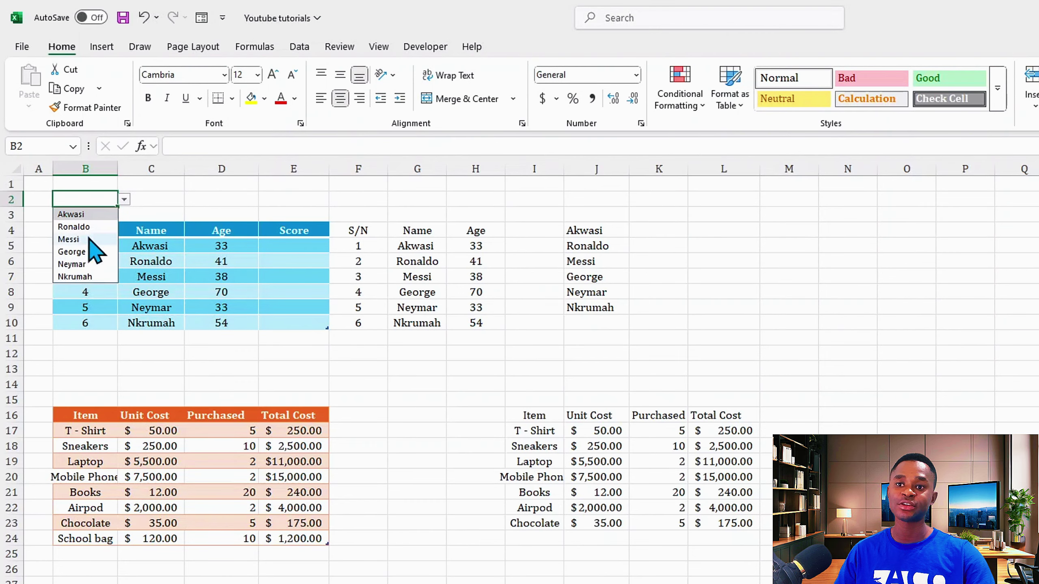
pyautogui.click(87, 199)
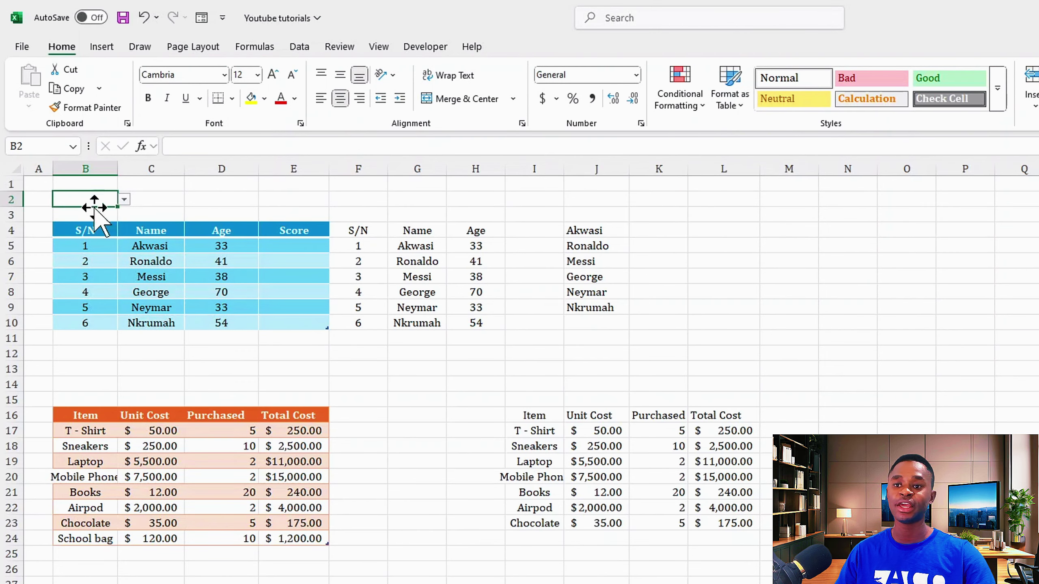
# - Add Mbappe and Zlatan beneath Nkrumah in the blue table's Name column, and check cell B2's dropdown of names
pyautogui.click(163, 339)
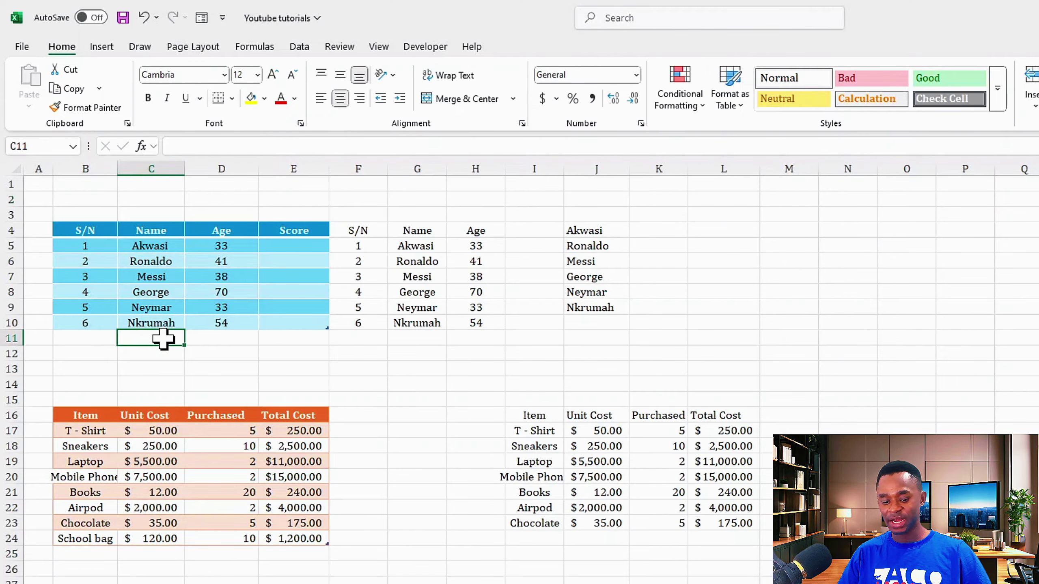
pyautogui.write('Mbappe')
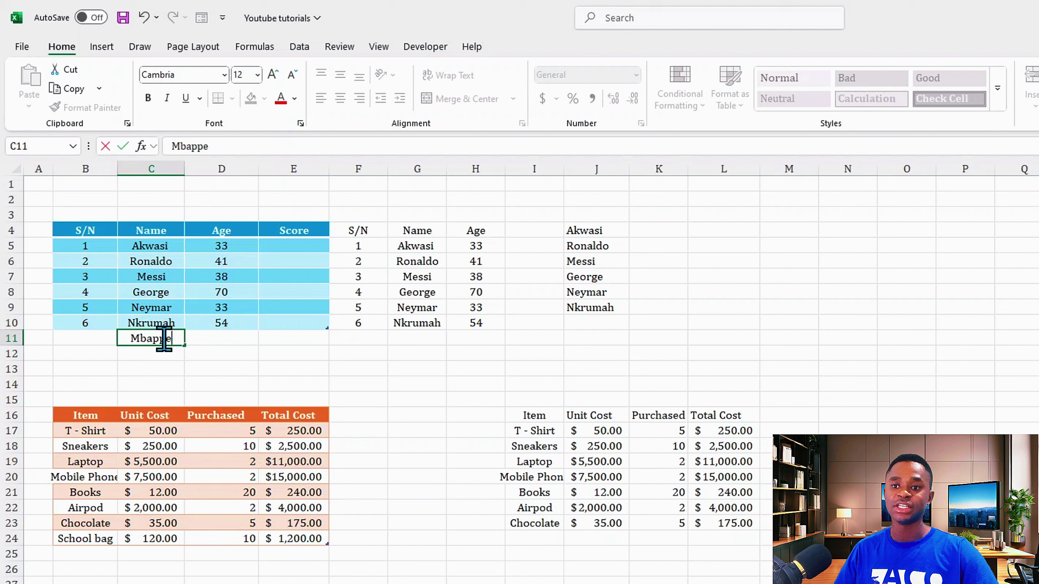
pyautogui.press('Return')
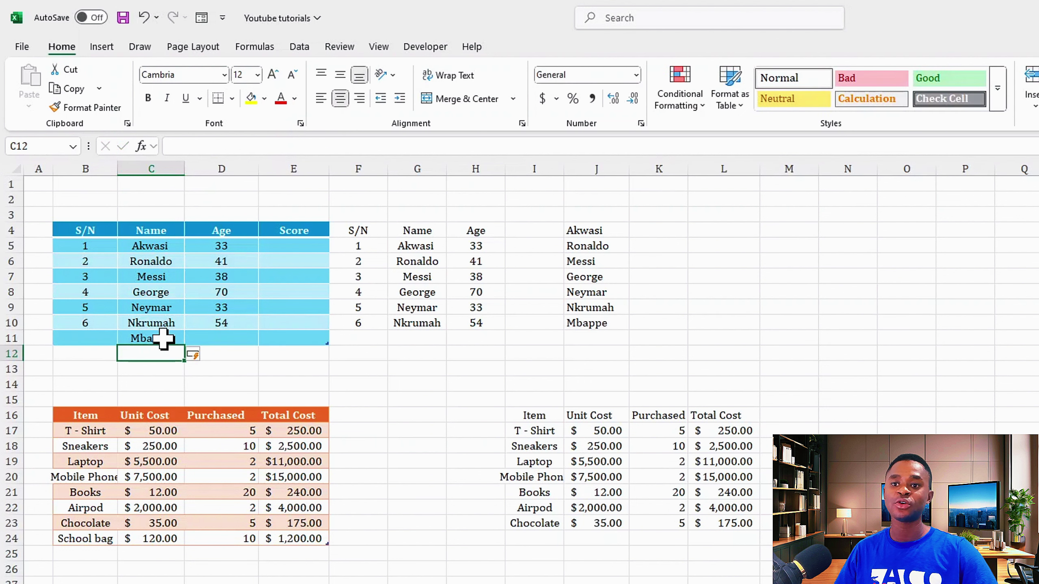
pyautogui.write('Zlatan')
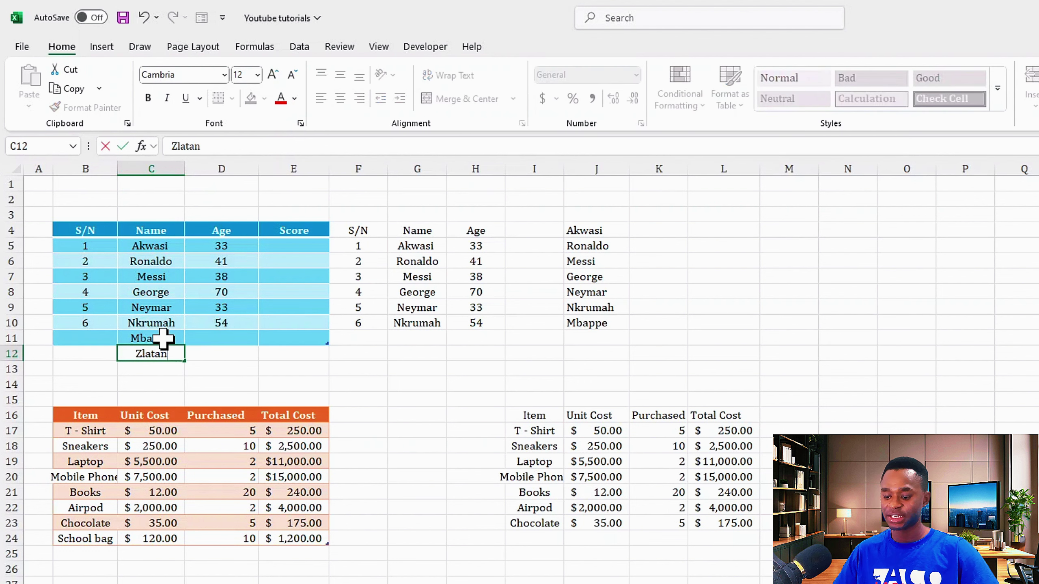
pyautogui.press('Return')
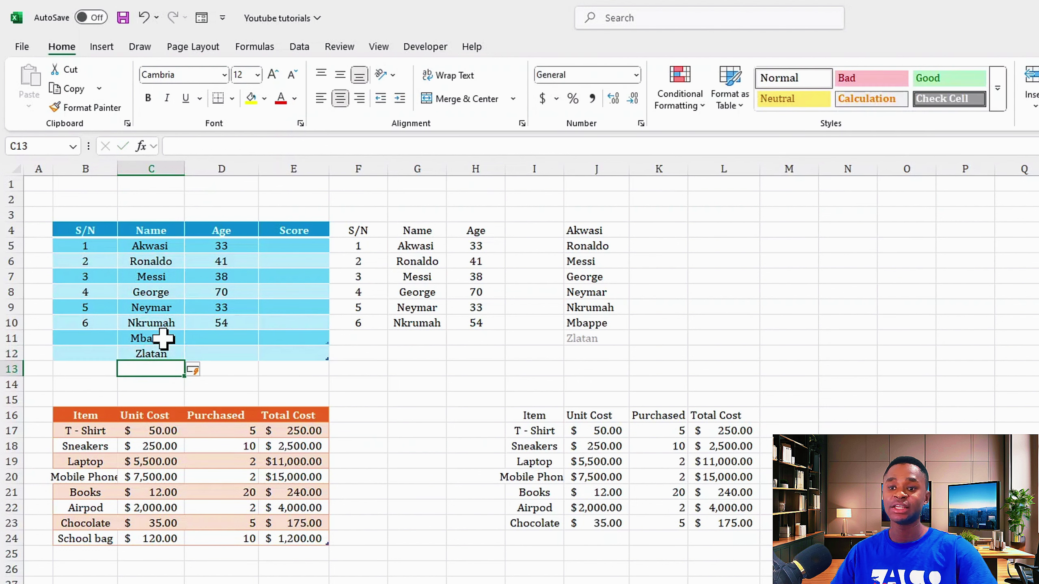
pyautogui.click(94, 197)
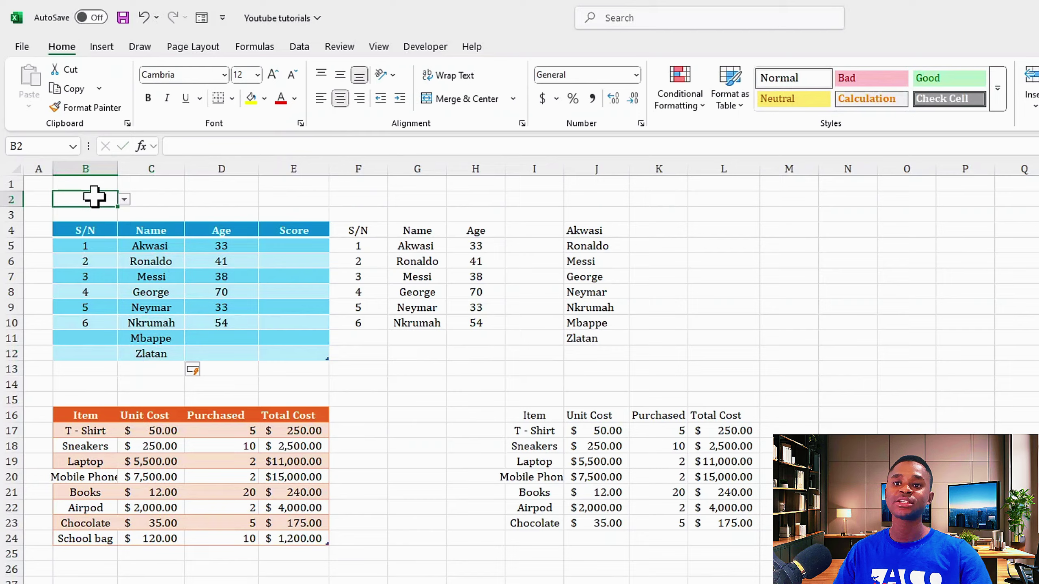
pyautogui.click(124, 200)
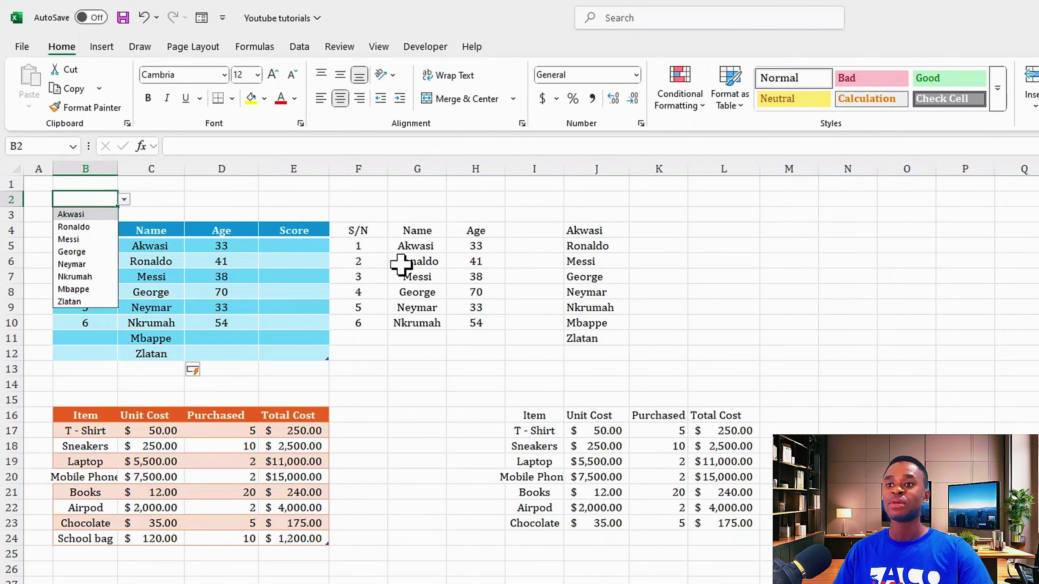
# - Start a data validation rule for cell G2 above the plain list and set it to allow a List
pyautogui.click(424, 208)
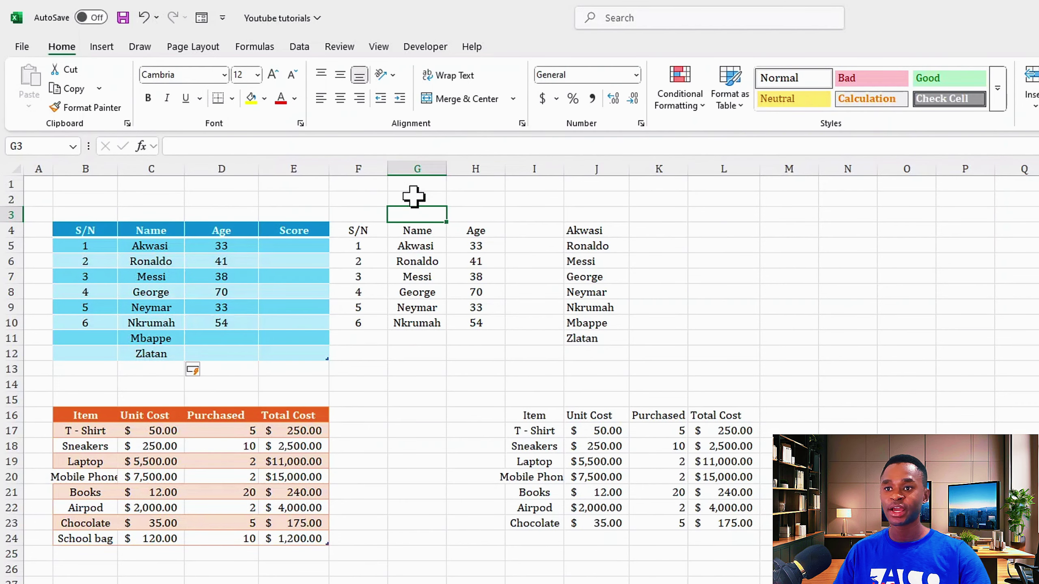
pyautogui.click(419, 200)
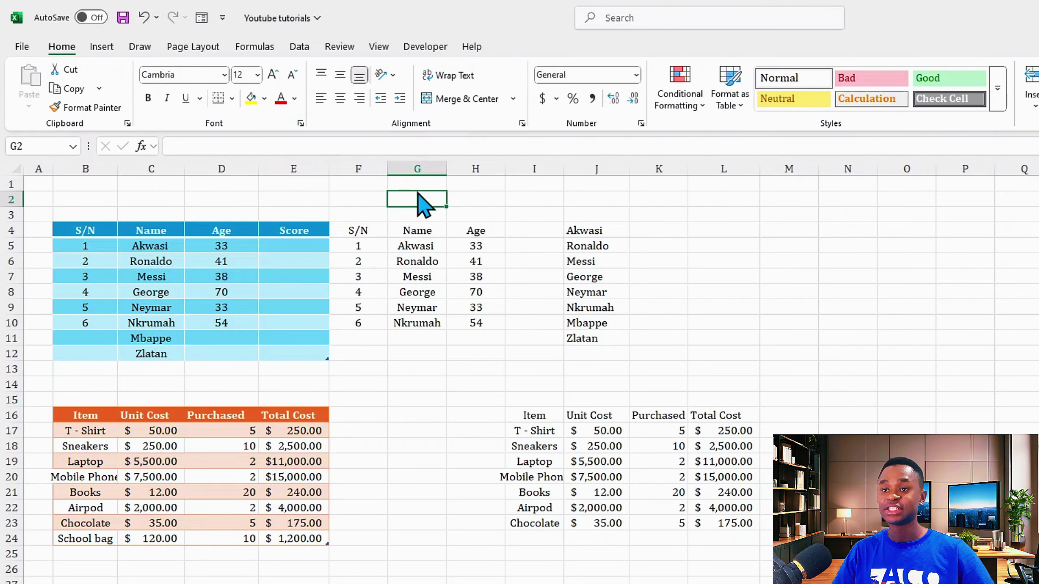
pyautogui.hotkey('alt', 'a')
pyautogui.press('v')
pyautogui.press('v')
pyautogui.click(336, 147)
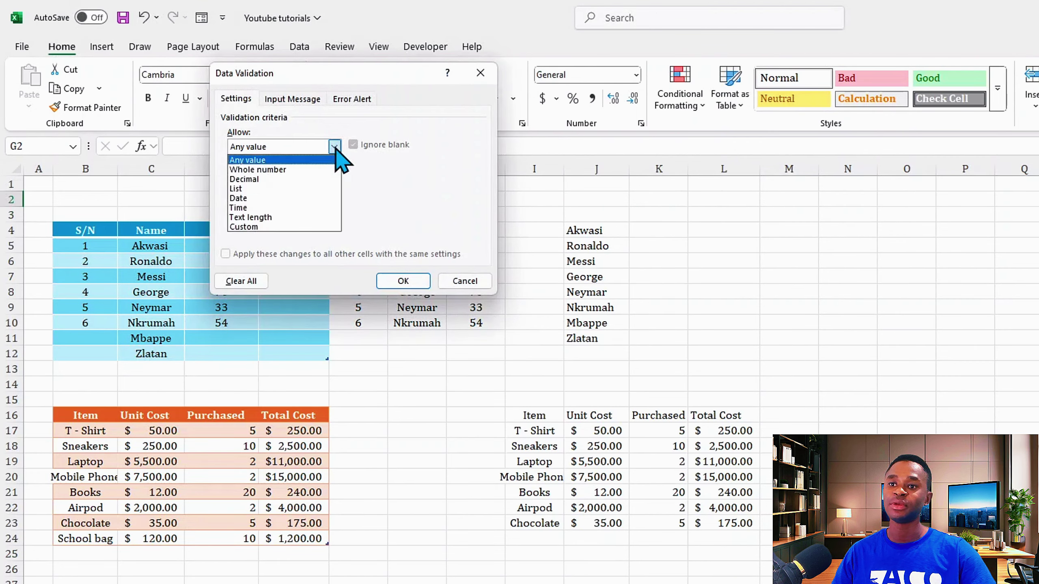
pyautogui.click(267, 189)
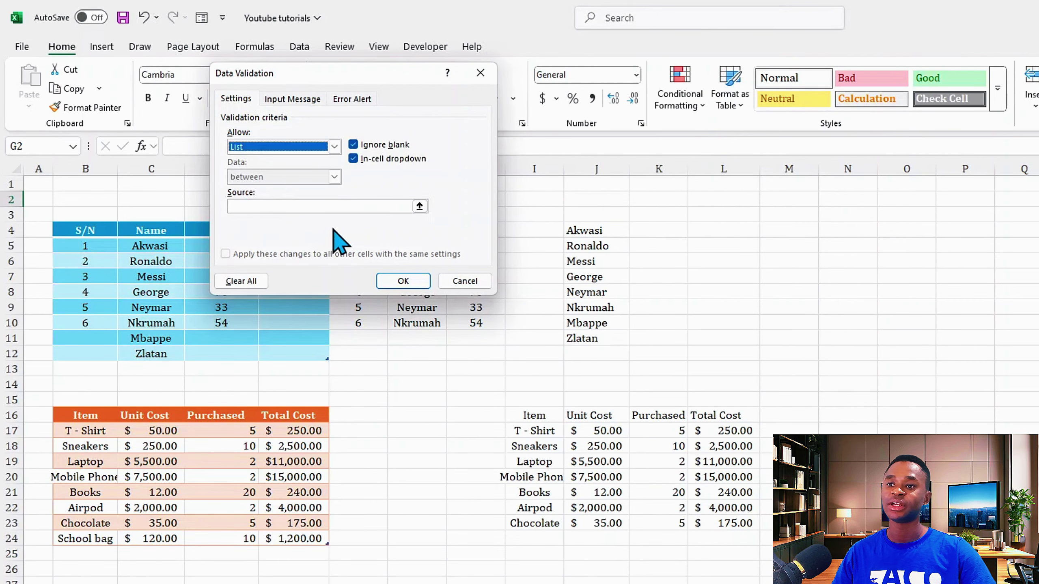
# - Set the validation source to =$G$5:$G$10, apply the rule to G2, and check its dropdown of names
pyautogui.click(360, 206)
pyautogui.moveTo(356, 82); pyautogui.dragTo(231, 81)
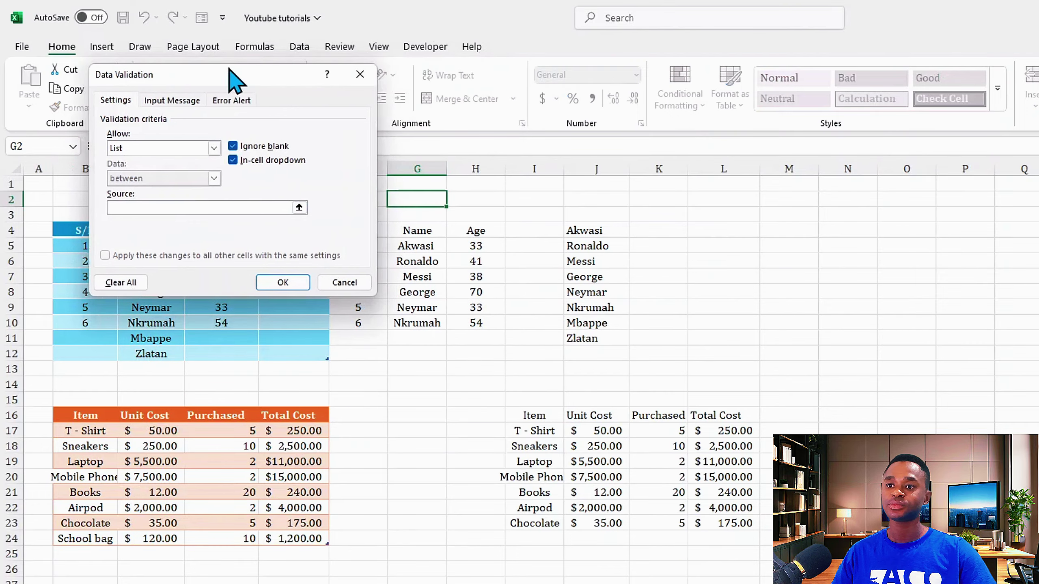
pyautogui.click(297, 206)
pyautogui.moveTo(394, 251); pyautogui.dragTo(402, 315)
pyautogui.press('Return')
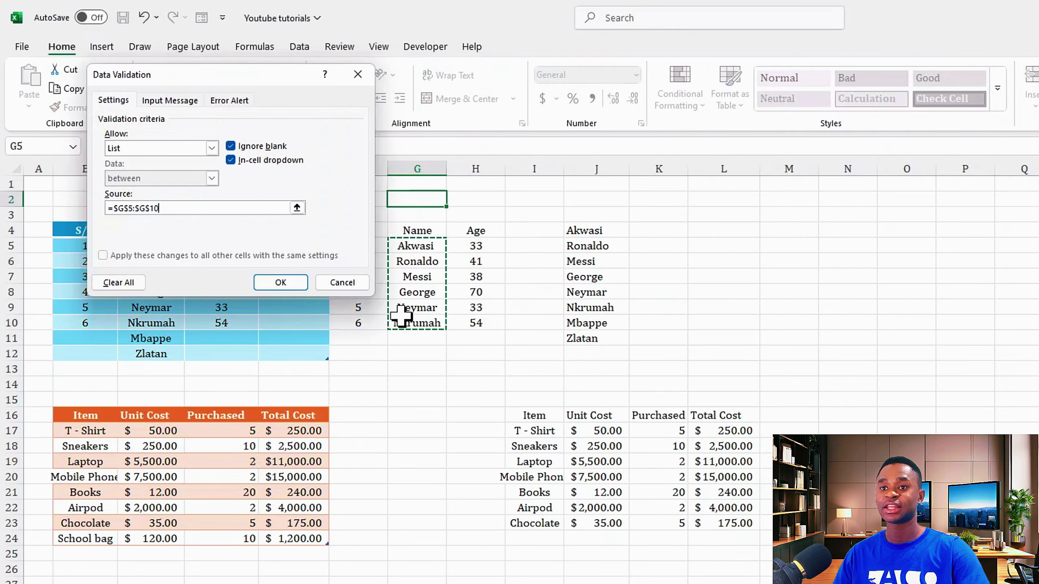
pyautogui.click(287, 285)
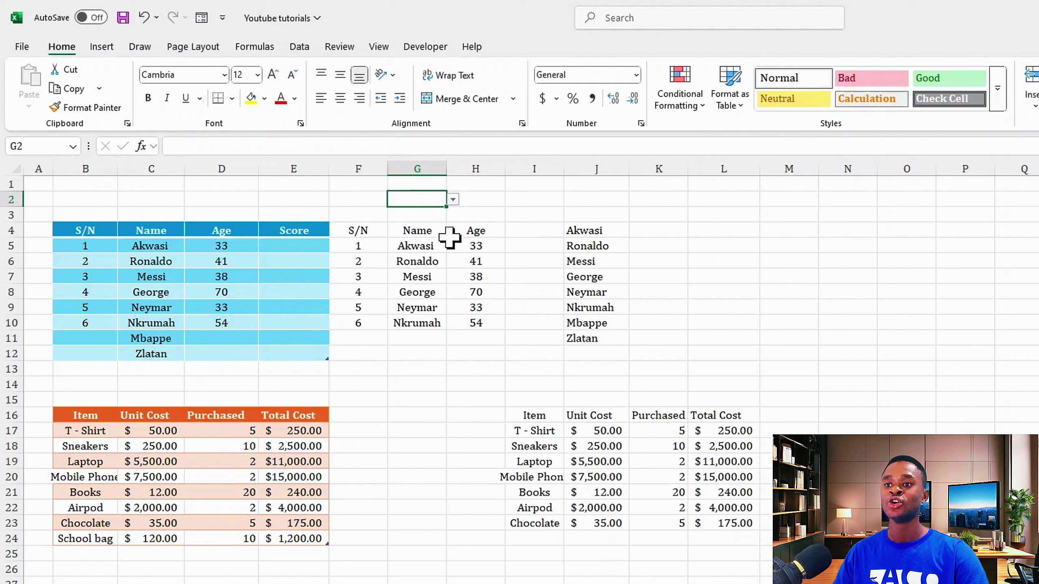
pyautogui.click(453, 199)
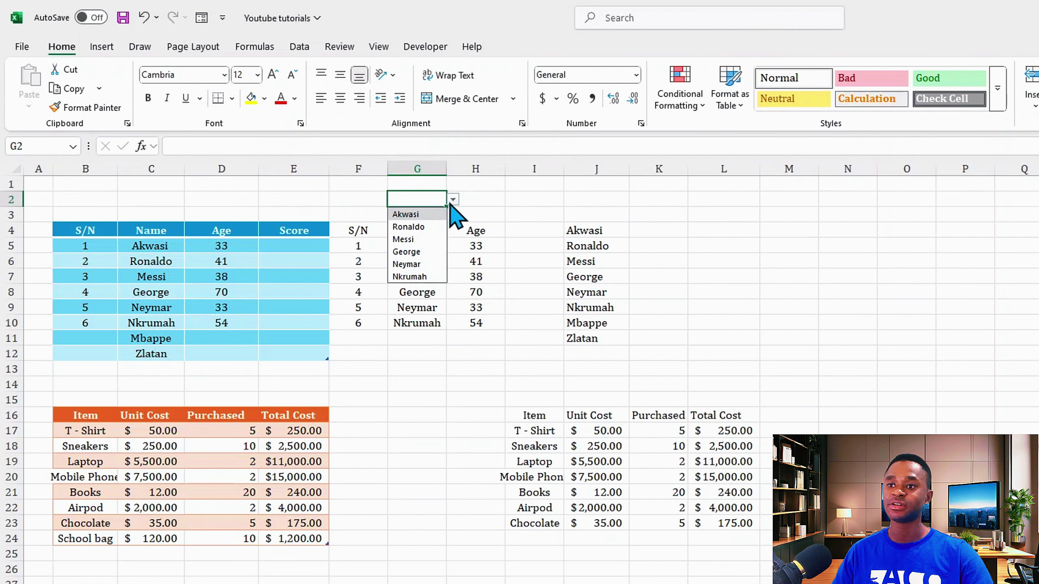
pyautogui.click(453, 199)
# - Add Mbappe and Zlatan in G11 and G12 beneath the plain list's names, and check cell G2's dropdown again
pyautogui.click(417, 339)
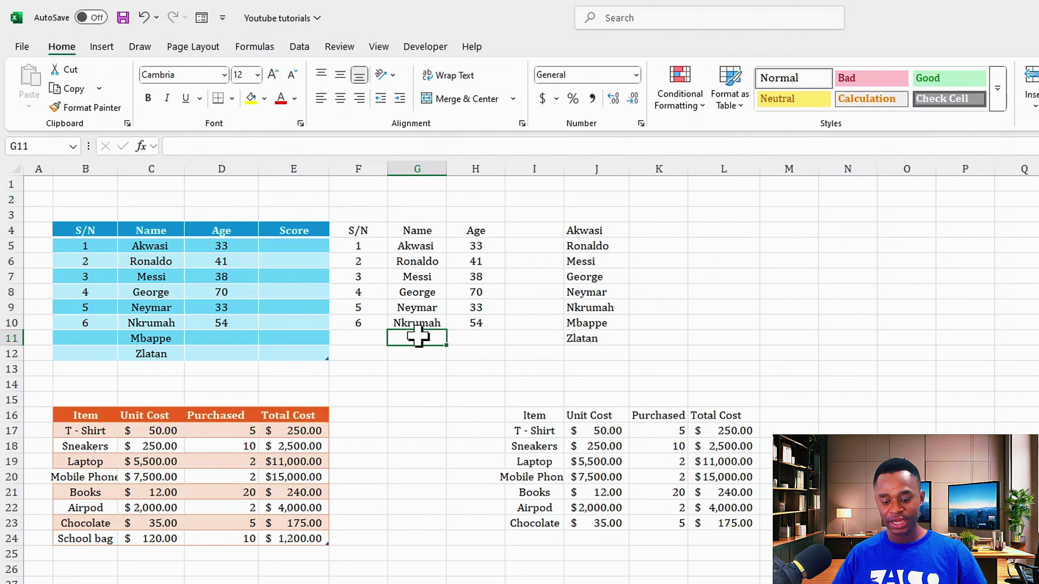
pyautogui.write('Mbappe')
pyautogui.press('Return')
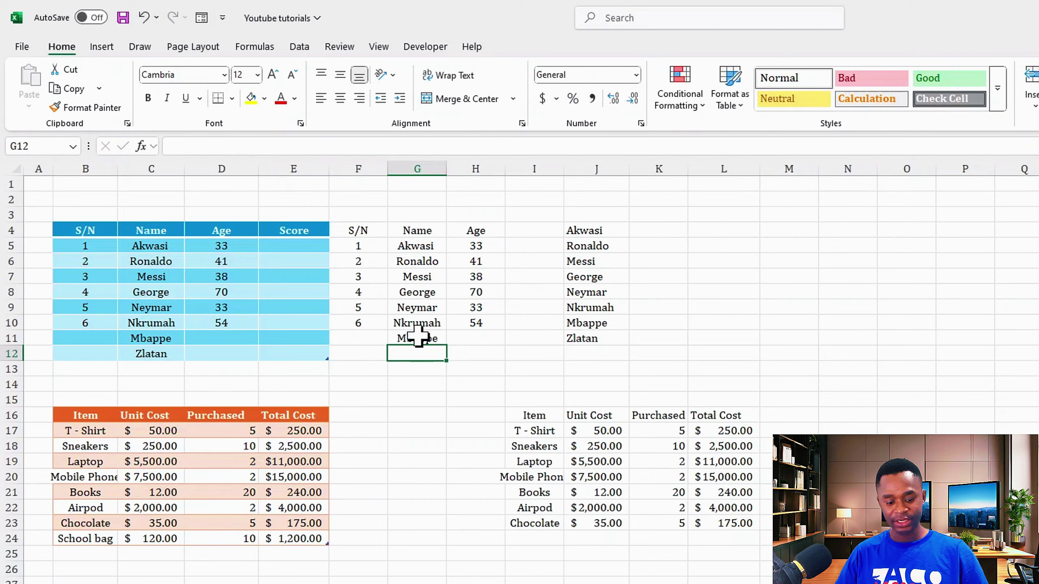
pyautogui.write('Zlatan')
pyautogui.press('Return')
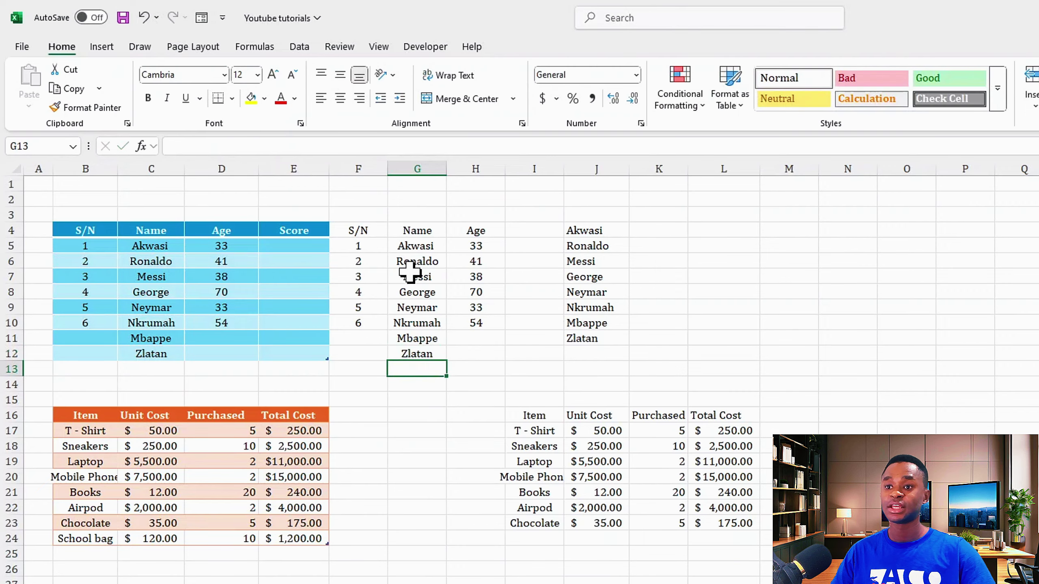
pyautogui.click(409, 197)
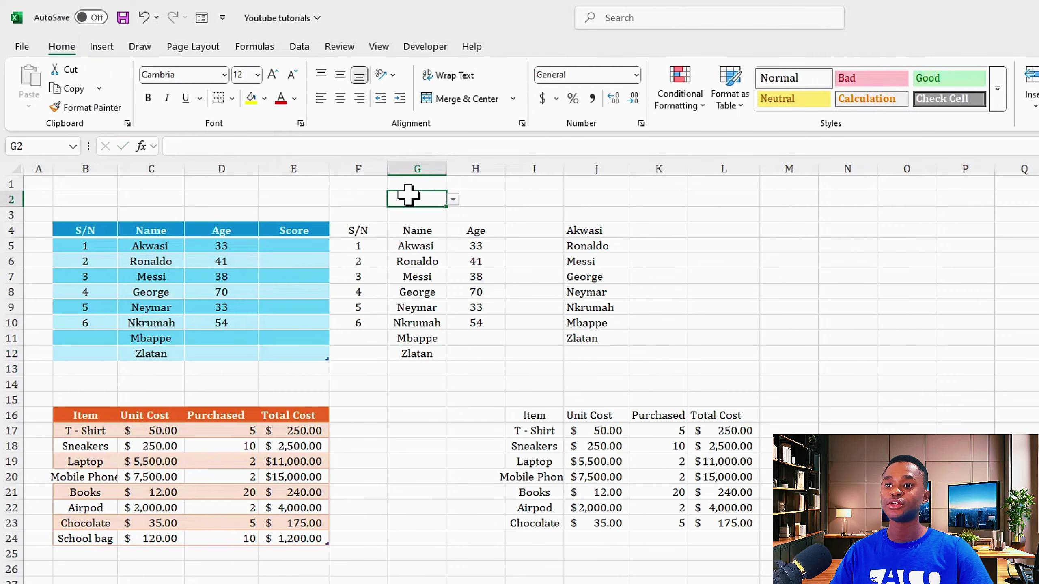
pyautogui.click(454, 200)
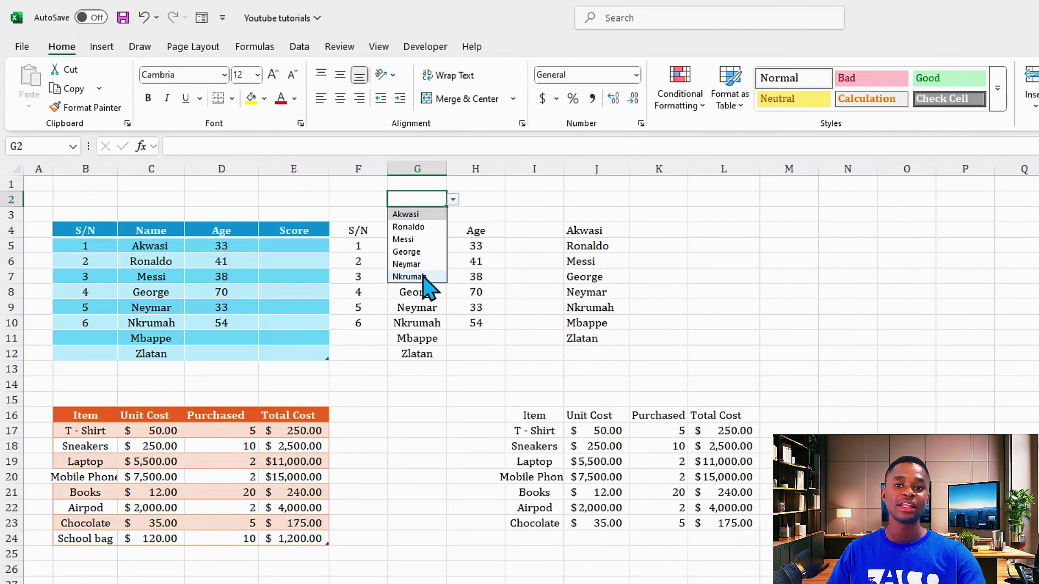